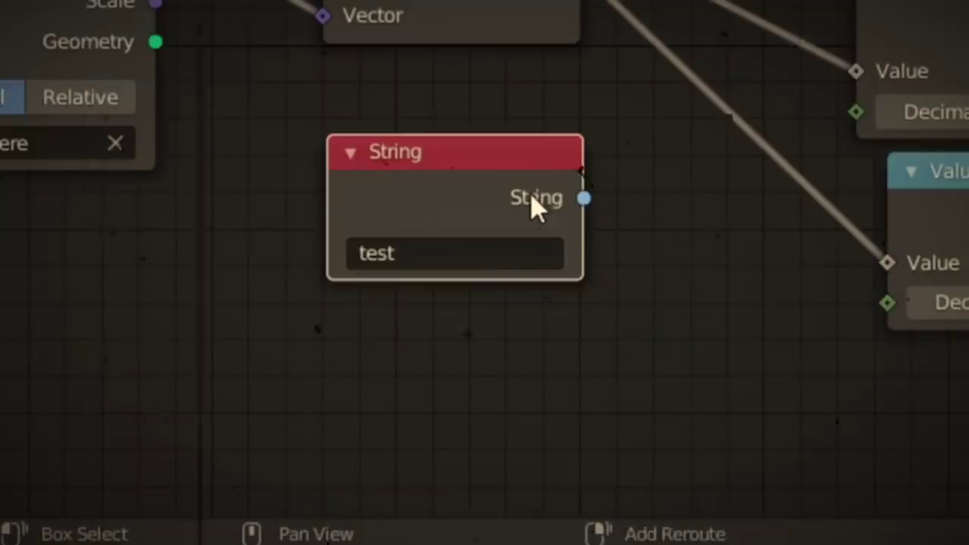
pyautogui.hotkey('shift', 'd')
pyautogui.click(546, 376)
pyautogui.hotkey('shift', 'a')
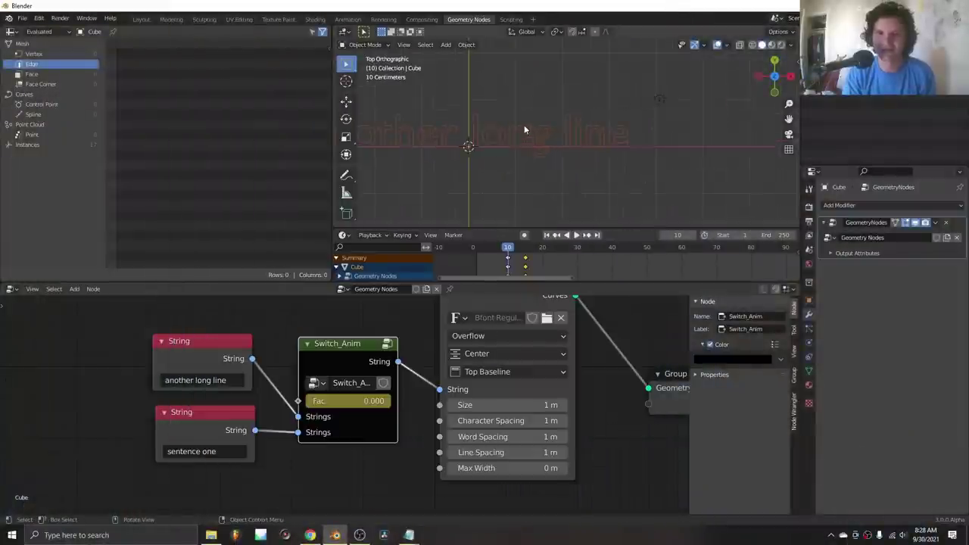
# Play the keyframed Switch_Anim text transition from just before frame 10 to review how one string changes into the other.
pyautogui.keyDown('shift'); pyautogui.moveTo(483, 130); pyautogui.dragTo(548, 127, button='middle'); pyautogui.keyUp('shift')
pyautogui.click(199, 380)
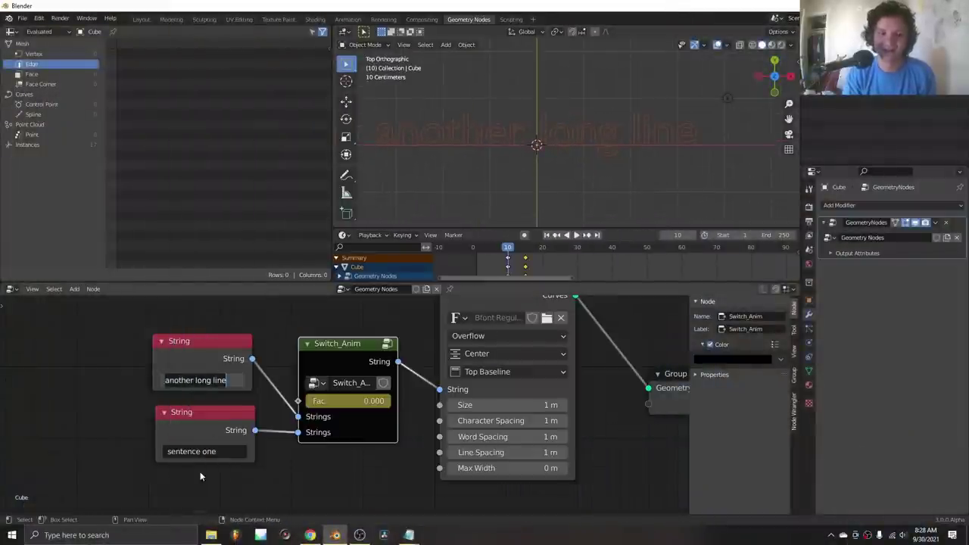
pyautogui.press('Return')
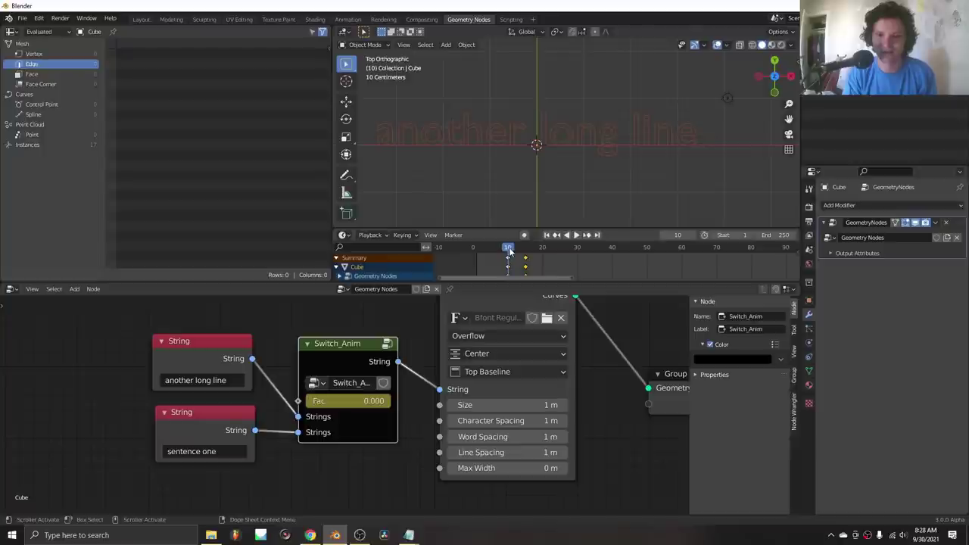
pyautogui.moveTo(323, 403)
pyautogui.mouseDown()
pyautogui.moveTo(409, 404)
pyautogui.moveTo(308, 401)
pyautogui.mouseUp()
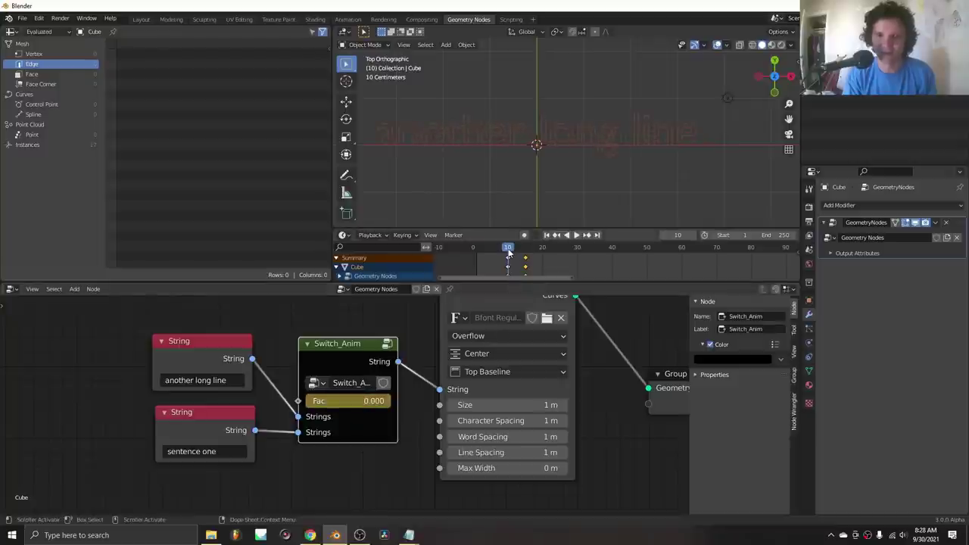
pyautogui.press('space')
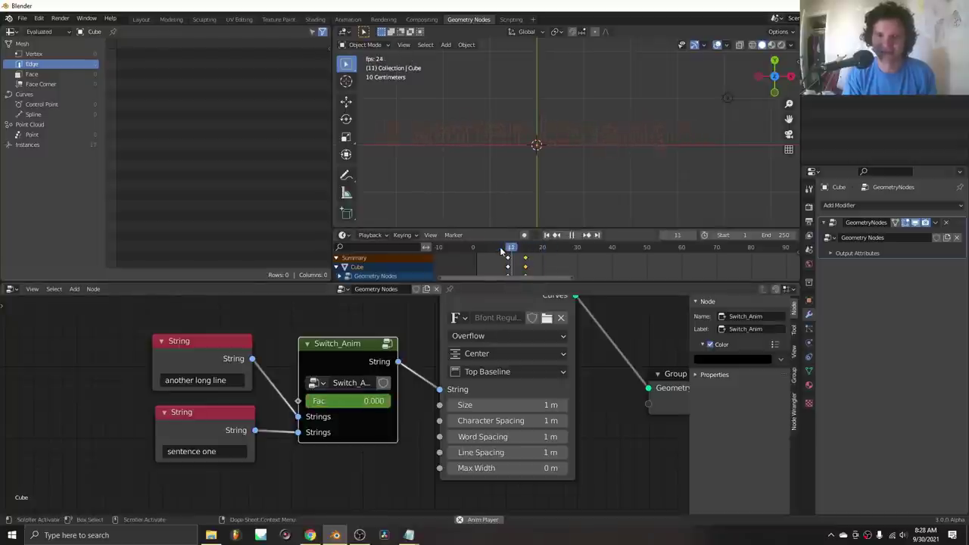
pyautogui.click(501, 252)
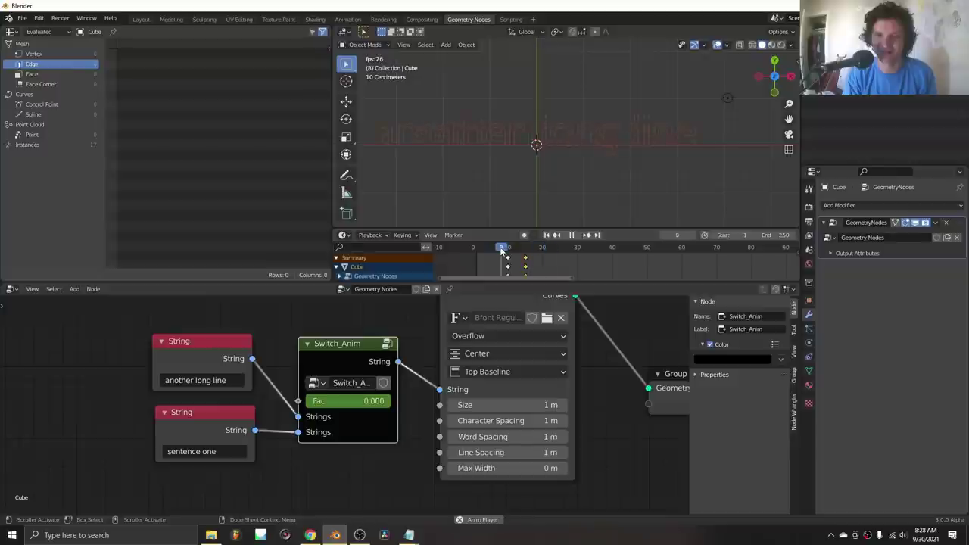
pyautogui.click(501, 252)
pyautogui.click(504, 252)
pyautogui.press('space')
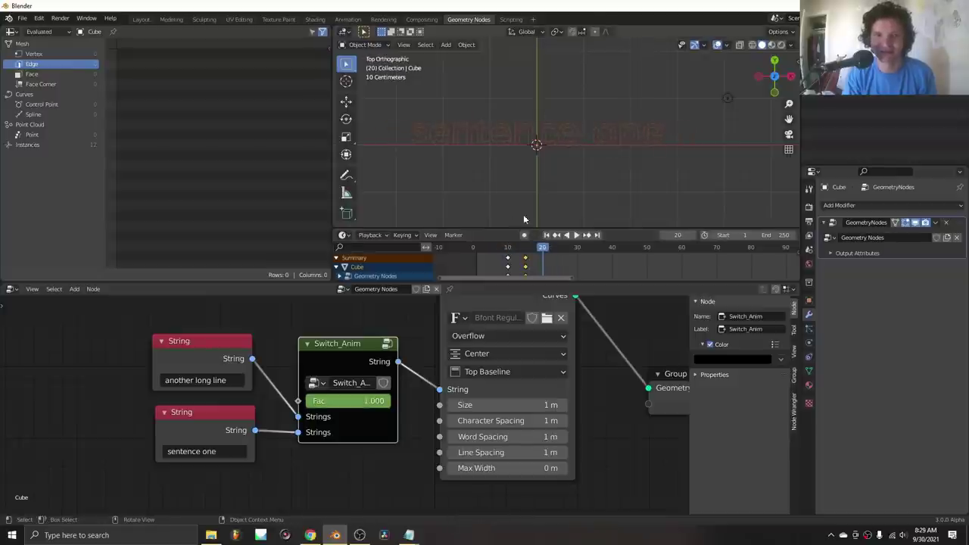
# Start a new default file without saving the changes to the current one.
pyautogui.hotkey('ctrl', 'n')
pyautogui.click(489, 100)
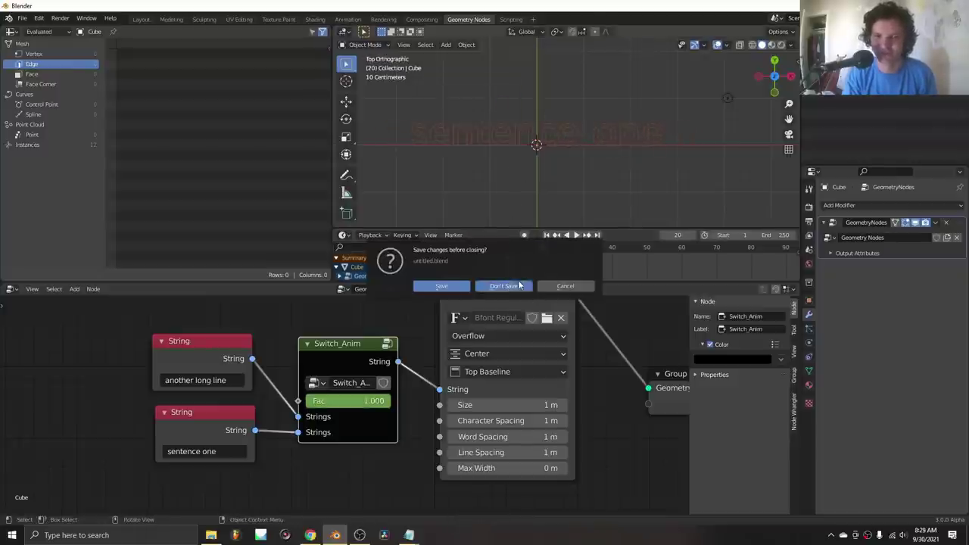
pyautogui.click(522, 289)
pyautogui.press('q')
pyautogui.click(428, 211)
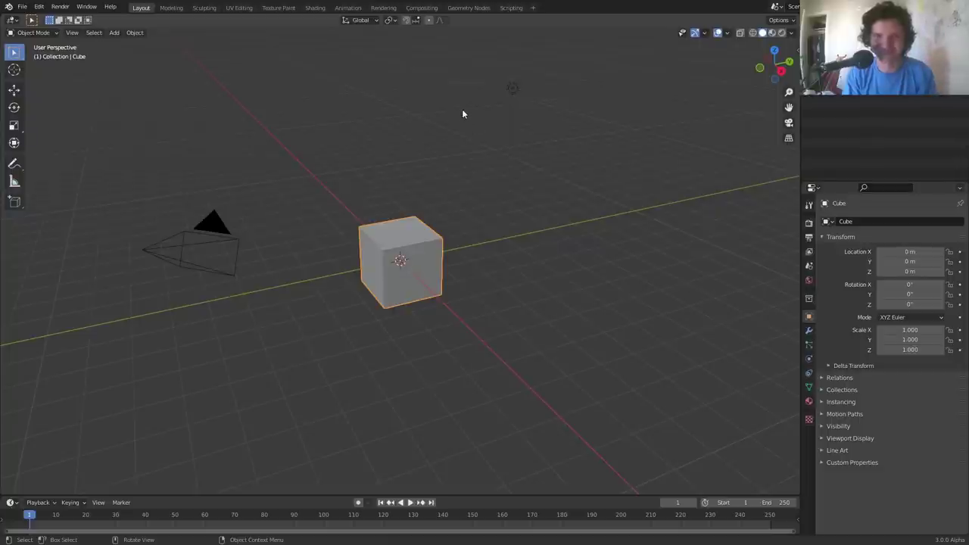
# Create a new geometry node tree on the default cube in the Geometry Nodes workspace and delete its Group Input node.
pyautogui.click(470, 9)
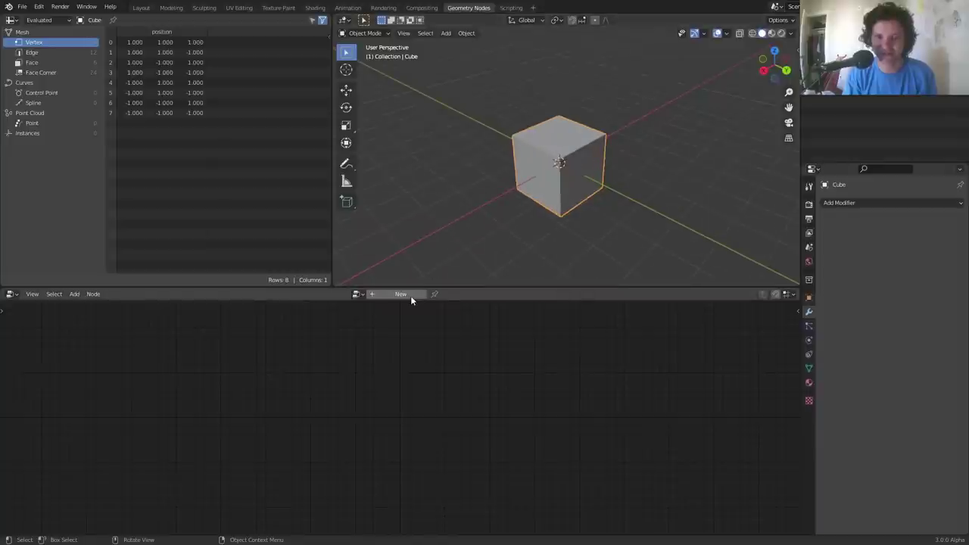
pyautogui.click(407, 294)
pyautogui.click(298, 422)
pyautogui.press('x')
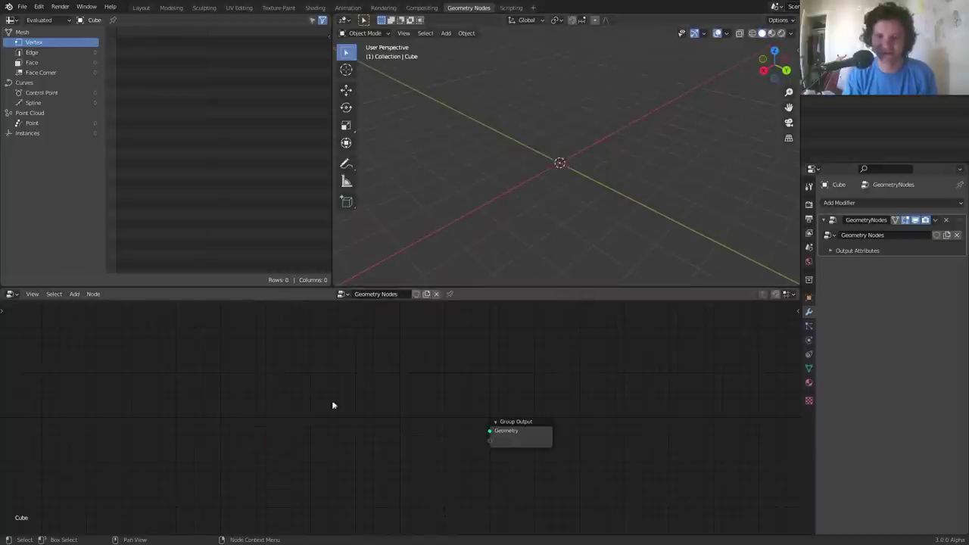
# Add a String to Curves node and connect its Curves output to the Group Output's Geometry input, viewing the scene from the top.
pyautogui.click(776, 47)
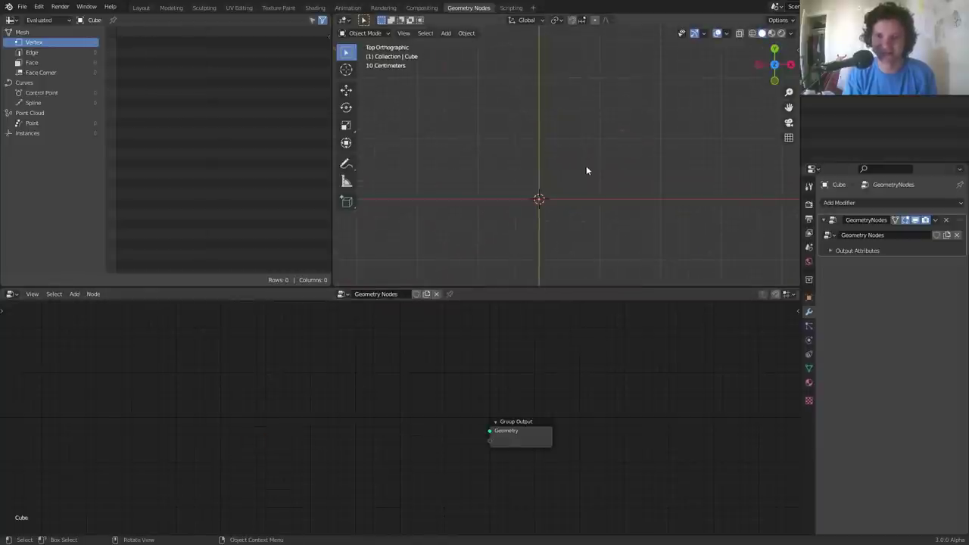
pyautogui.scroll(1, 403, 415)
pyautogui.hotkey('shift', 'a')
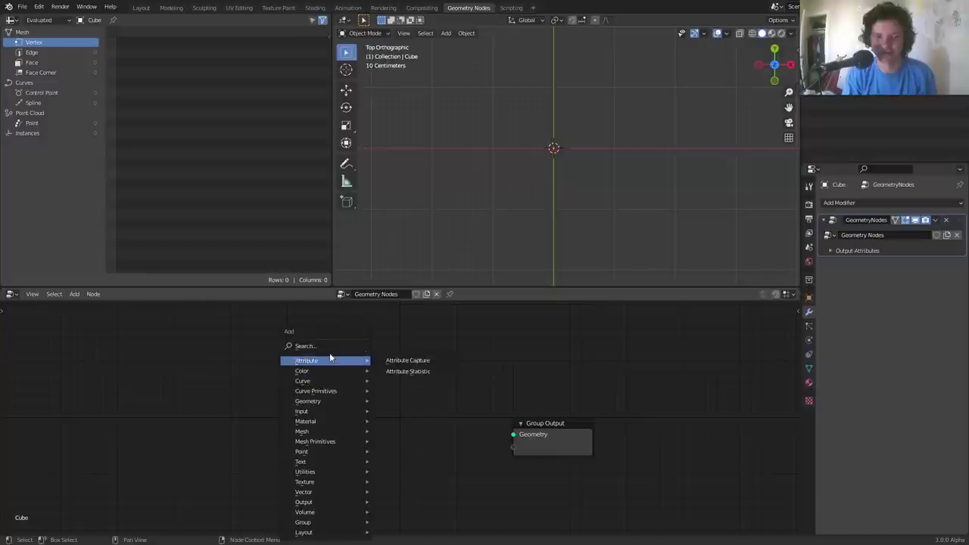
pyautogui.click(330, 349)
pyautogui.write('strin')
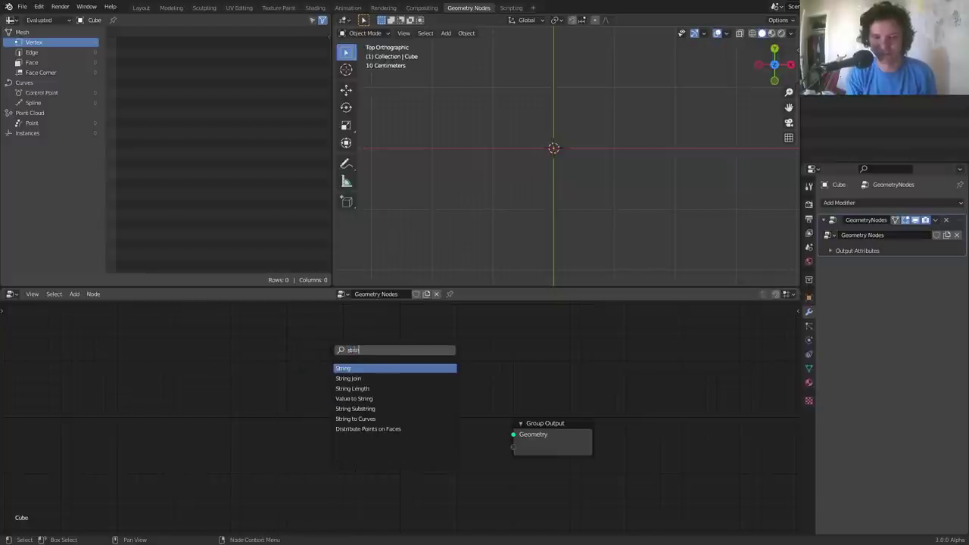
pyautogui.write('g')
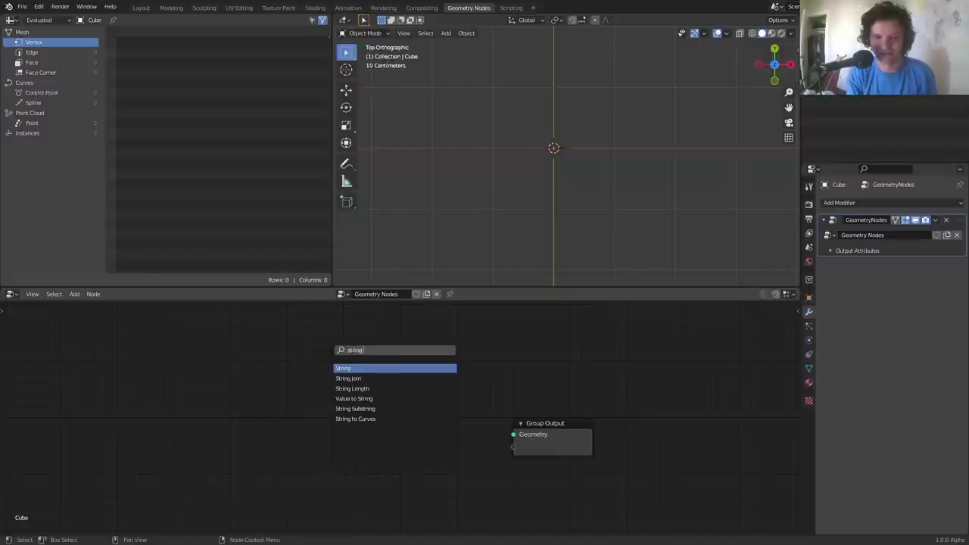
pyautogui.write(' to c')
pyautogui.press('Return')
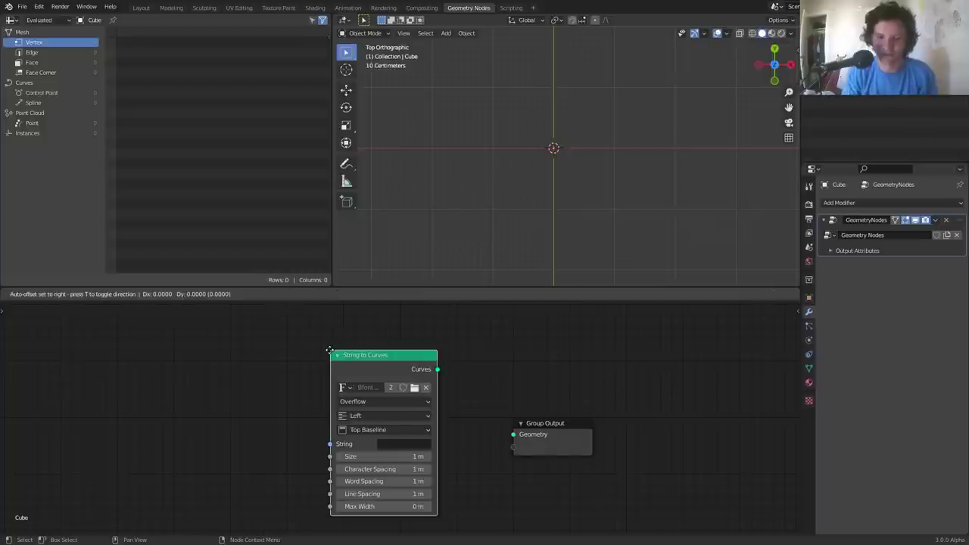
pyautogui.moveTo(438, 369); pyautogui.dragTo(514, 434)
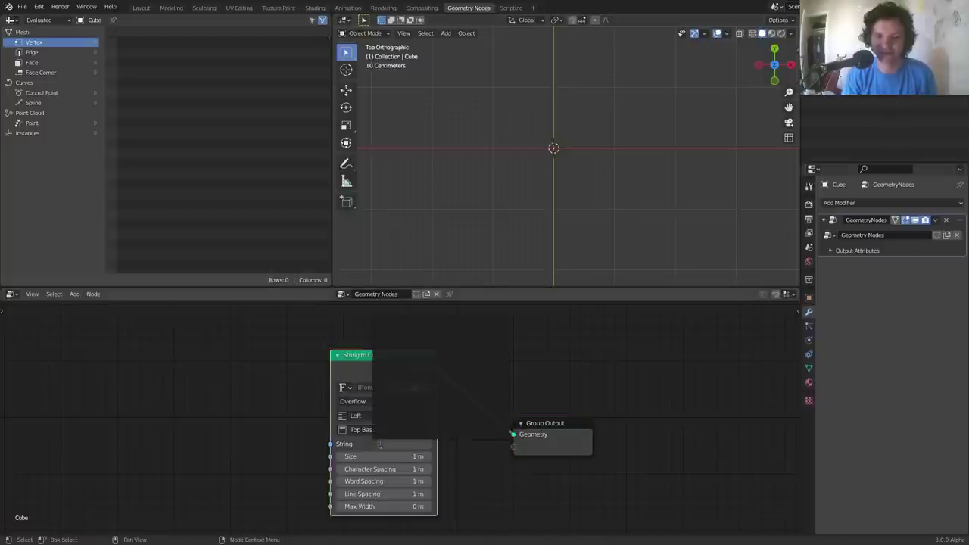
# Set the String to Curves text to "butthole" and its horizontal alignment to Center.
pyautogui.click(380, 445)
pyautogui.write('butthole')
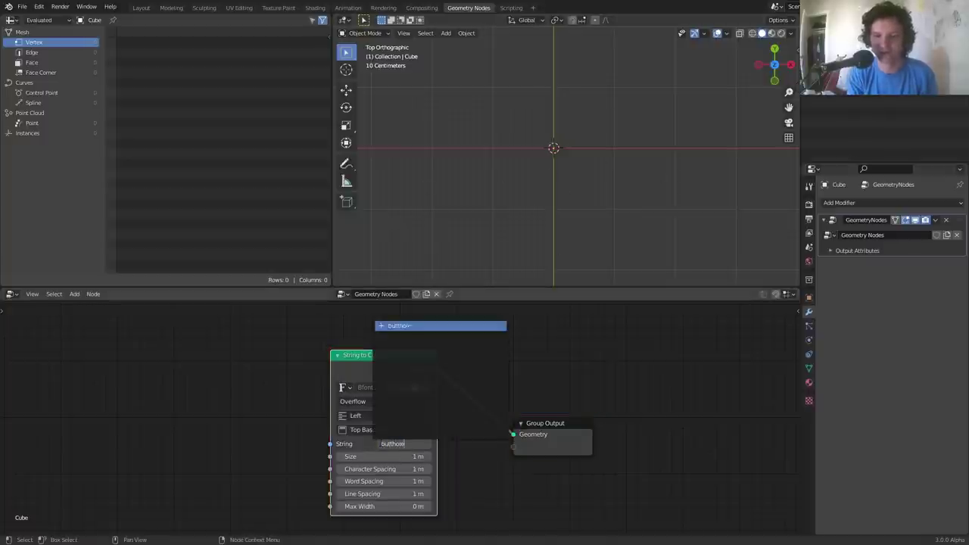
pyautogui.press('Return')
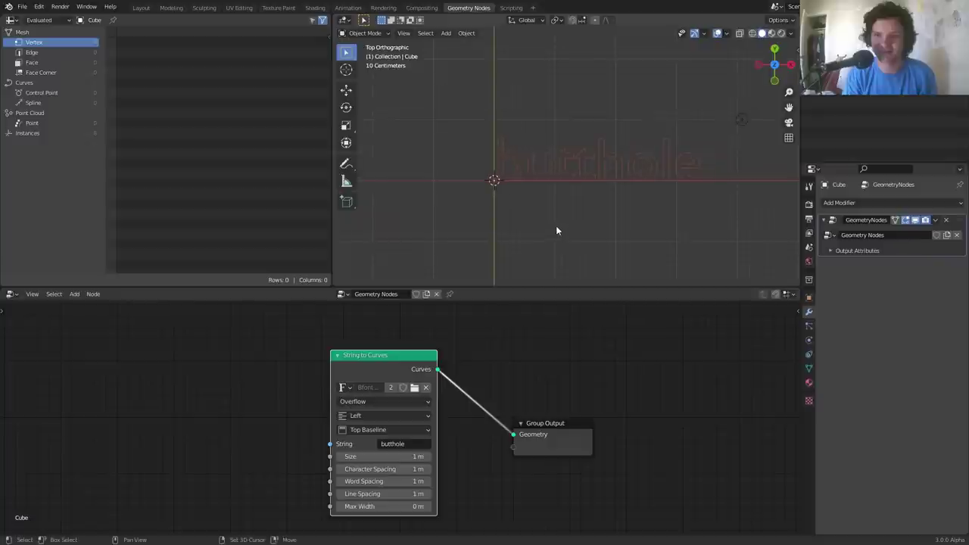
pyautogui.click(360, 416)
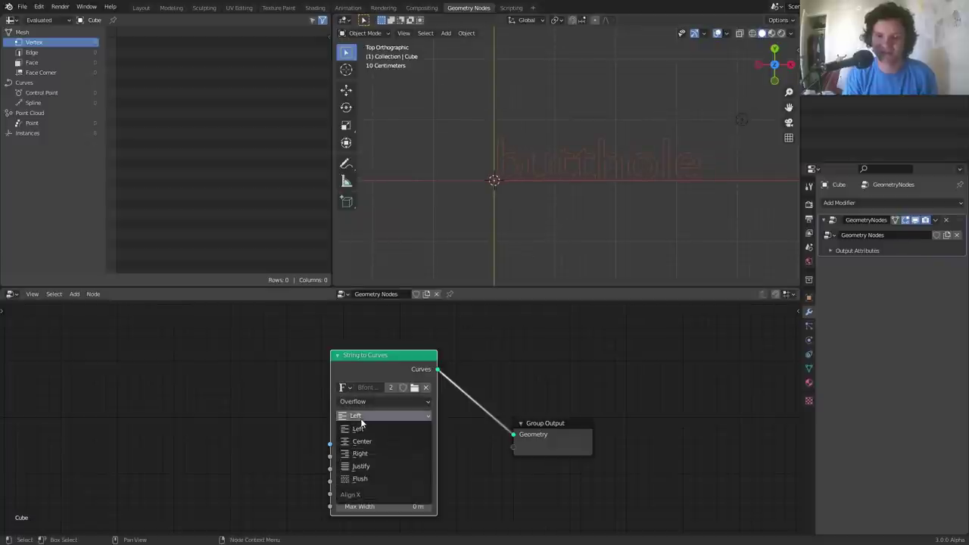
pyautogui.click(364, 441)
pyautogui.moveTo(517, 186)
pyautogui.keyDown('shift'); pyautogui.mouseDown(button='middle')
pyautogui.moveTo(465, 169)
pyautogui.moveTo(534, 188)
pyautogui.mouseUp(button='middle'); pyautogui.keyUp('shift')
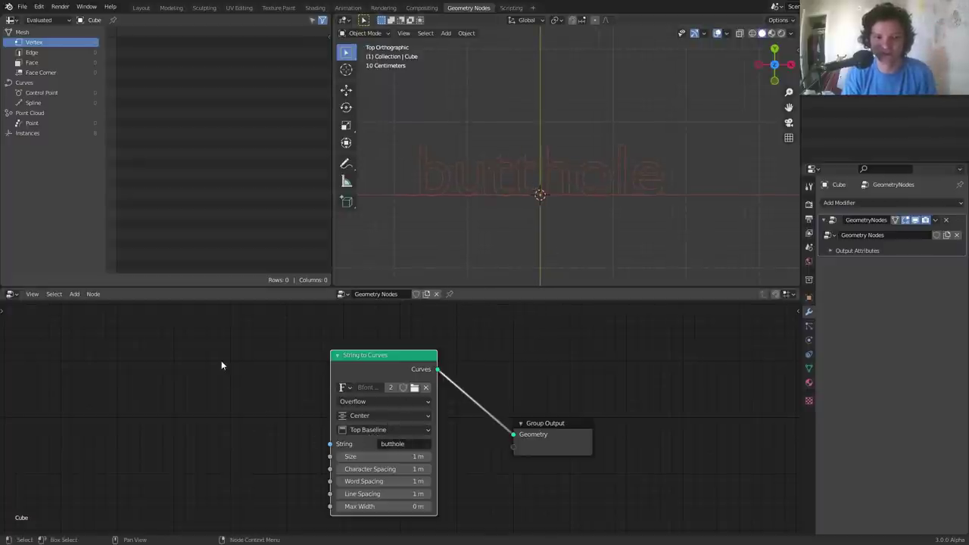
# Add a String node with the text "yes" beside String to Curves and try to keyframe its text value.
pyautogui.hotkey('shift', 'a')
pyautogui.write('str')
pyautogui.press('Return')
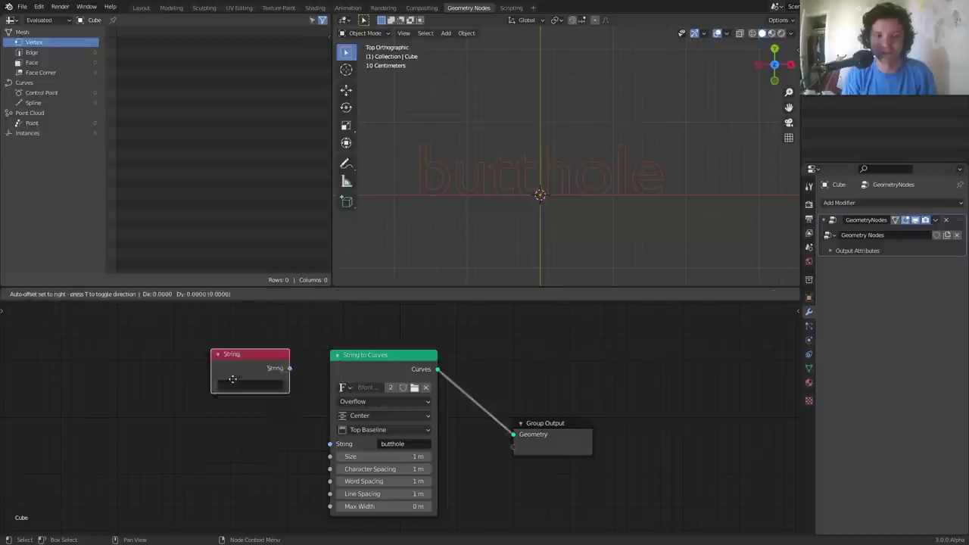
pyautogui.click(204, 442)
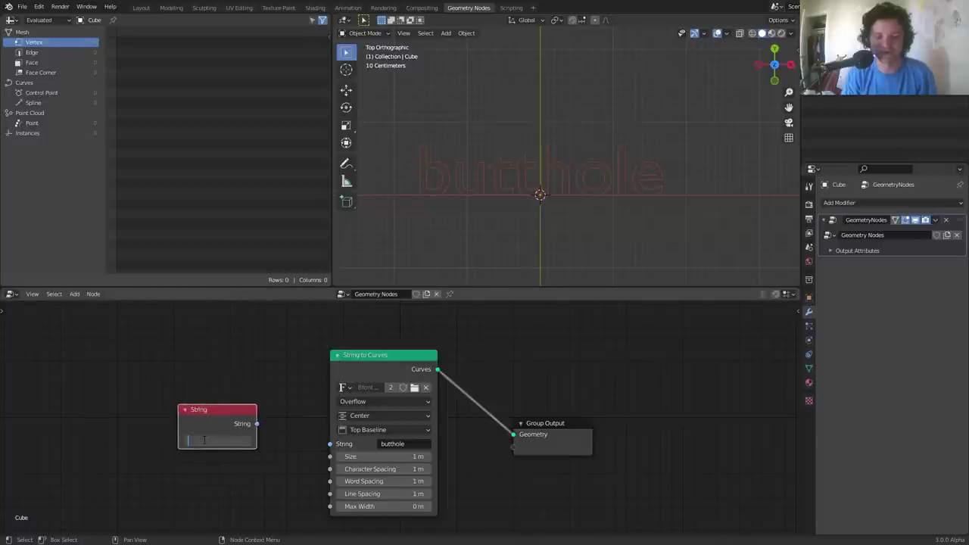
pyautogui.write('yes')
pyautogui.press('Return')
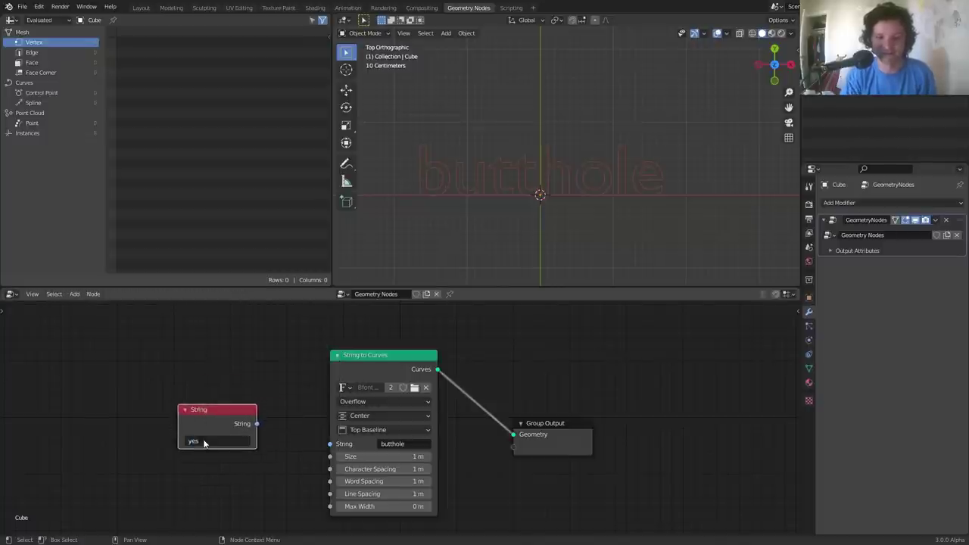
pyautogui.scroll(1, 213, 459)
pyautogui.press('i')
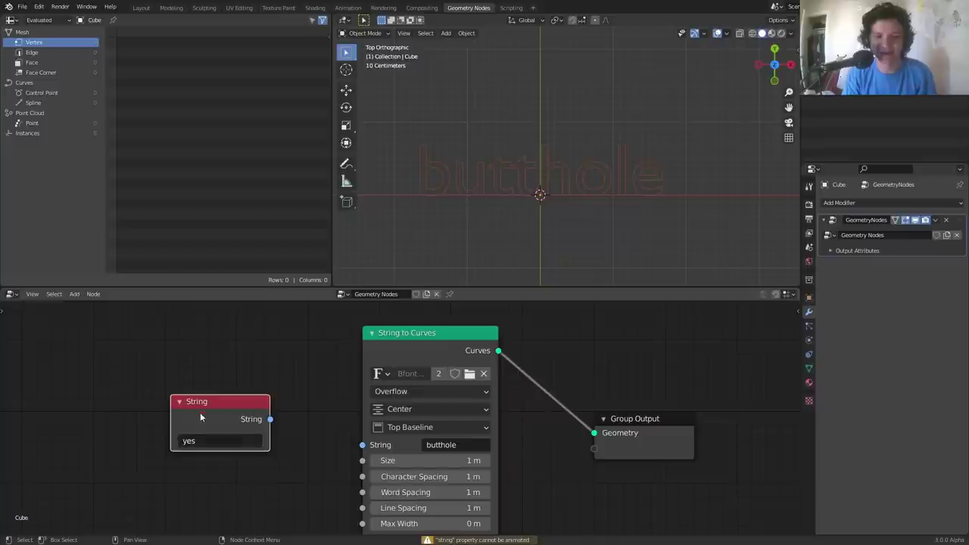
# Duplicate the "yes" String node, place the copy below it, and set the copy's text to "no".
pyautogui.moveTo(200, 416); pyautogui.dragTo(170, 379)
pyautogui.hotkey('shift', 'd')
pyautogui.doubleClick(174, 476)
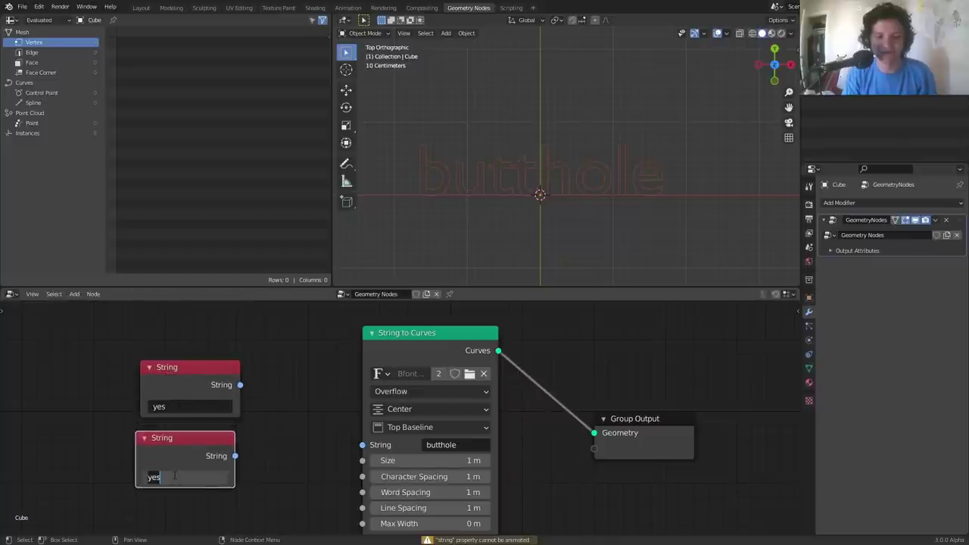
pyautogui.write('no')
pyautogui.press('Return')
# Link the "yes" and "no" String nodes in turn to String to Curves' String input, and insert a Switch node on the link.
pyautogui.moveTo(239, 385); pyautogui.dragTo(362, 445)
pyautogui.moveTo(235, 456); pyautogui.dragTo(363, 447)
pyautogui.hotkey('shift', 'a')
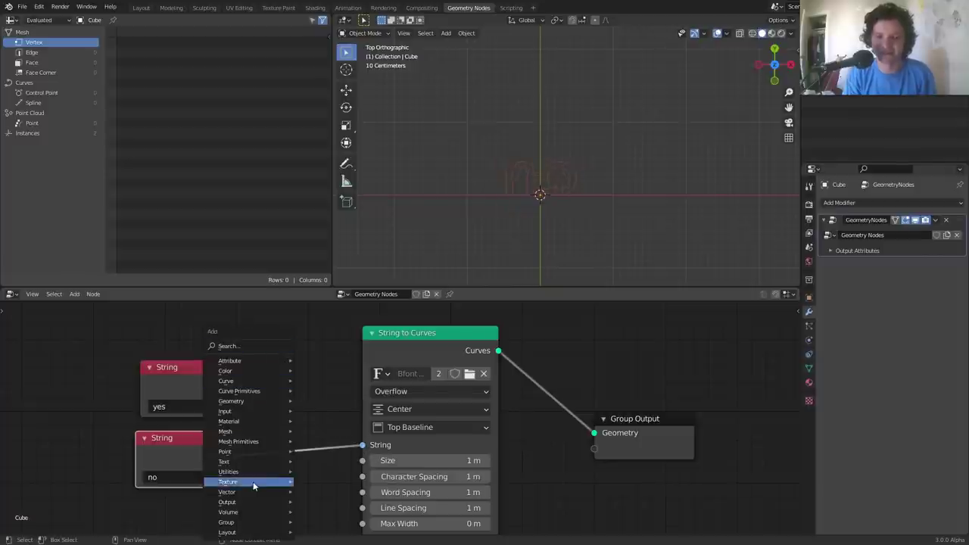
pyautogui.moveTo(242, 471)
pyautogui.click(335, 474)
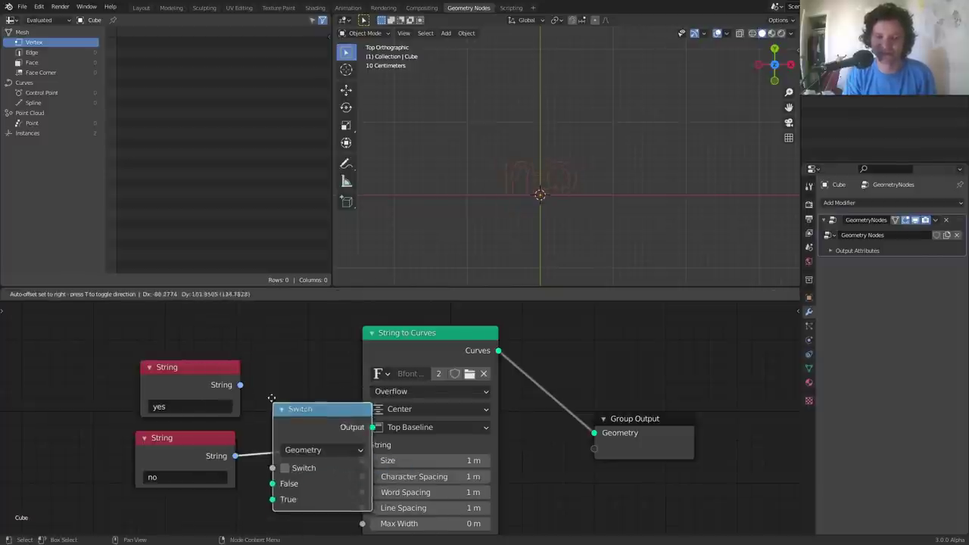
pyautogui.click(257, 371)
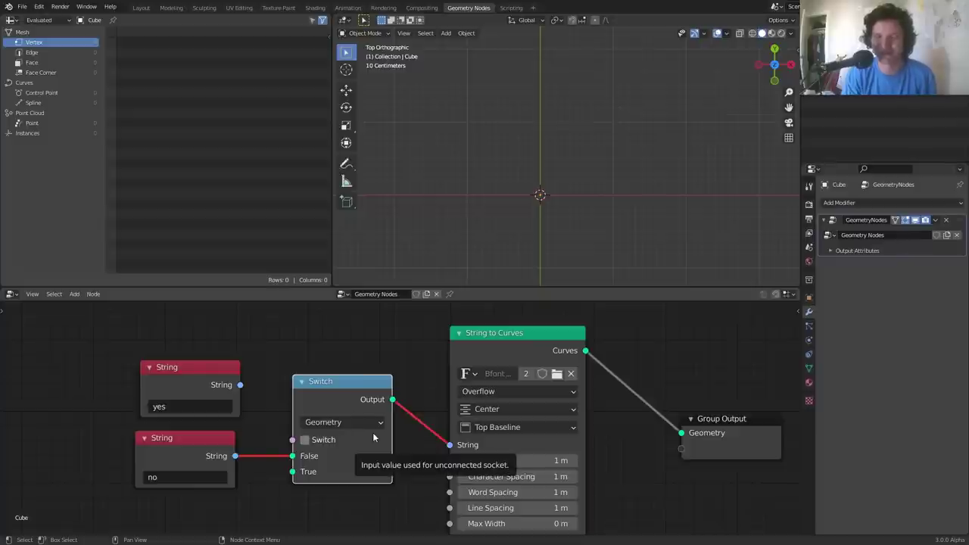
# Set the Switch node's input type to String and wire "yes" to False, "no" to True, and its output to String to Curves.
pyautogui.click(341, 423)
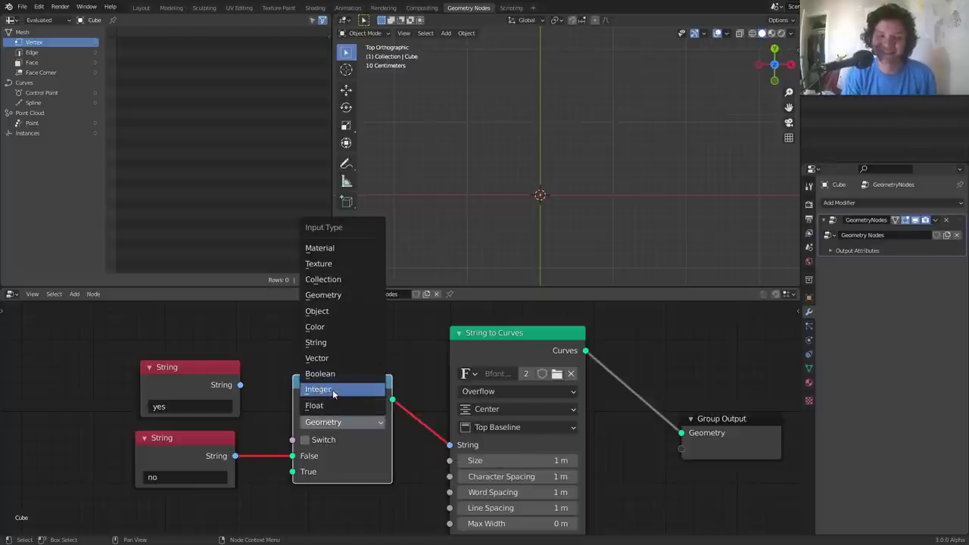
pyautogui.click(331, 342)
pyautogui.moveTo(237, 384); pyautogui.dragTo(218, 450)
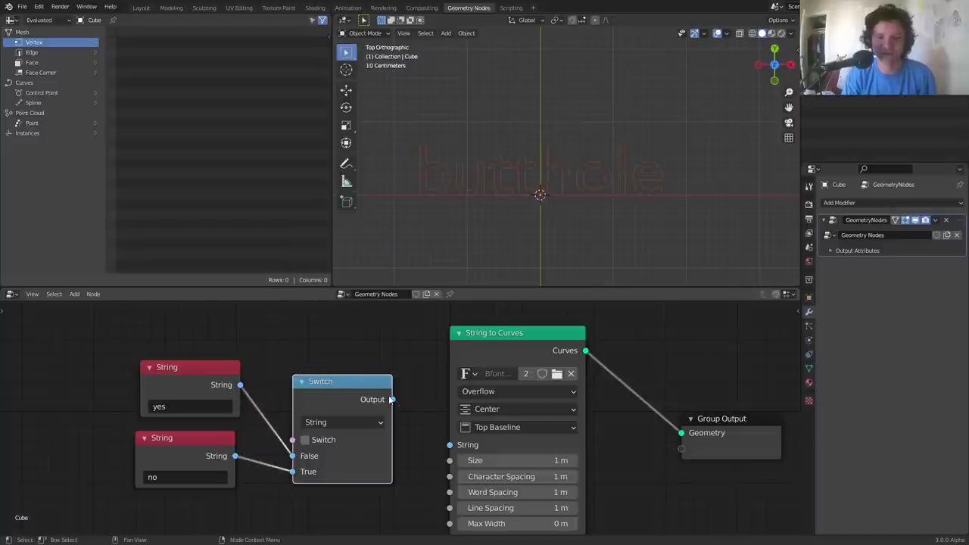
pyautogui.moveTo(392, 400); pyautogui.dragTo(450, 445)
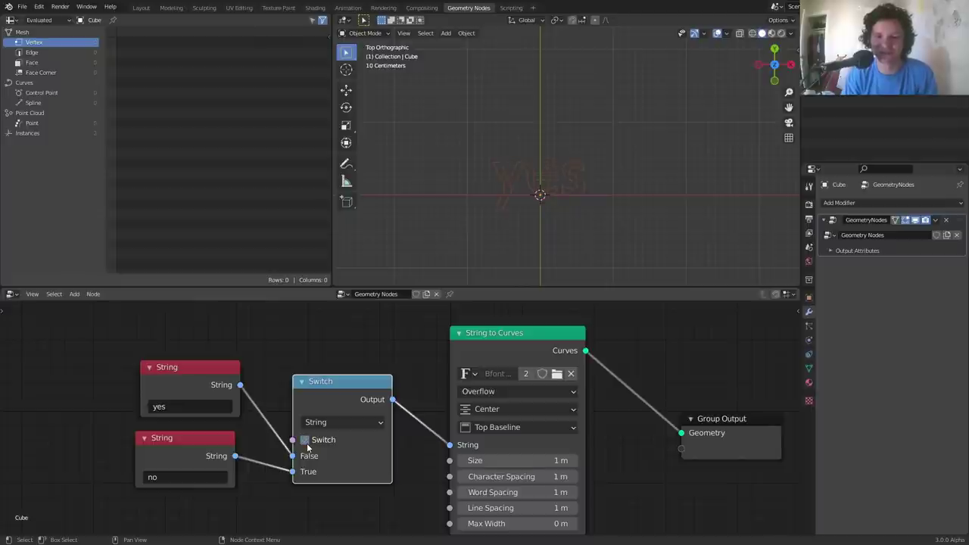
# Delete the Switch node while keeping the "yes" String node linked to String to Curves.
pyautogui.hotkey('ctrl', 'x')
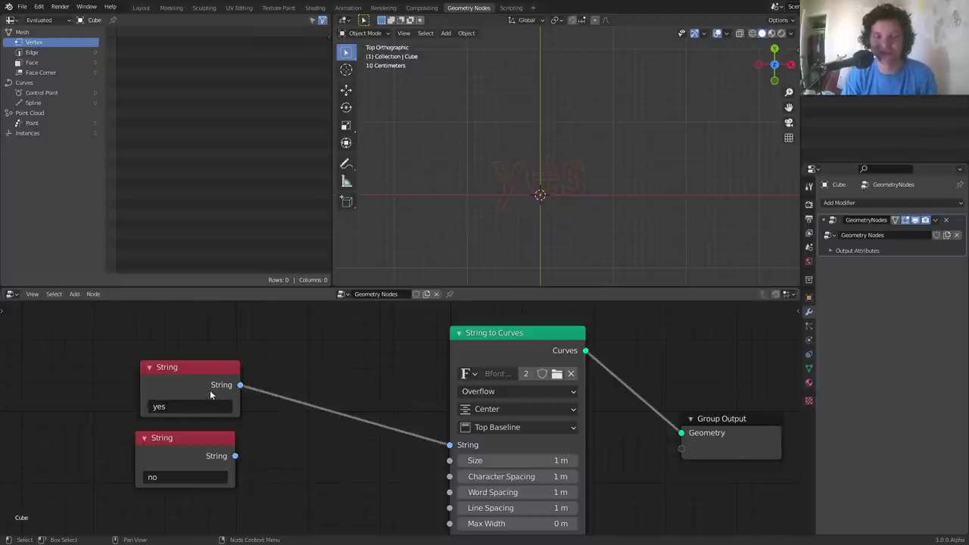
pyautogui.hotkey('shift', 'a')
pyautogui.moveTo(253, 339)
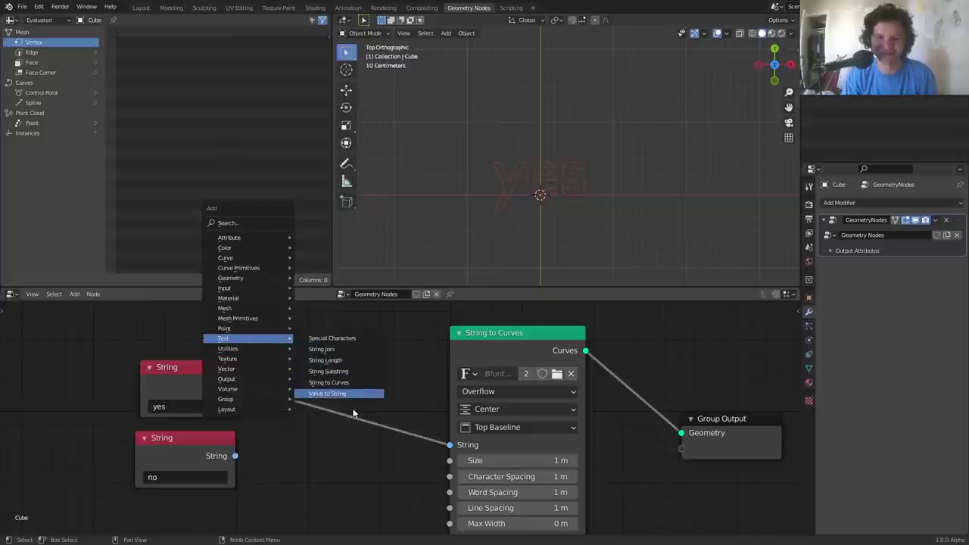
pyautogui.press('Escape')
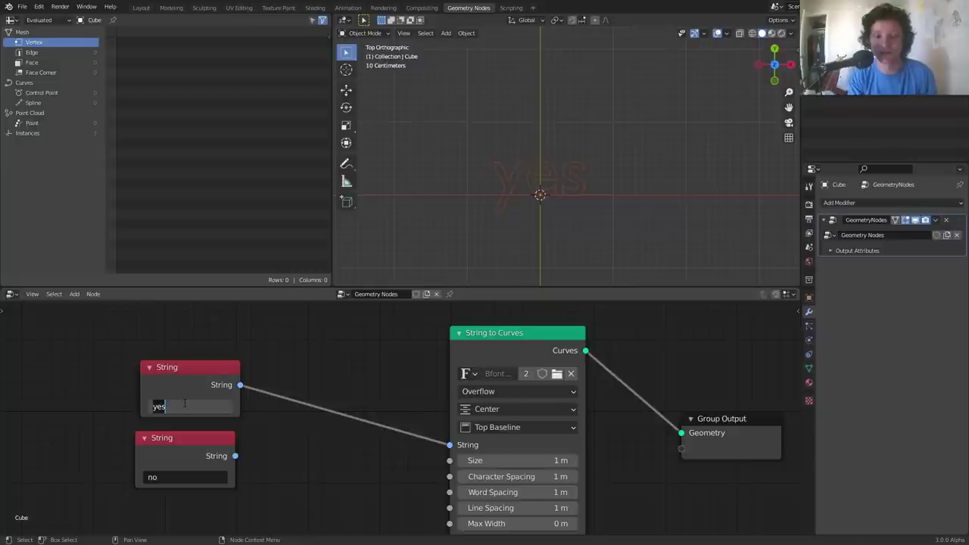
# Set the upper String node's text to "butthole" and the lower String node's text to "no thank you".
pyautogui.write('e')
pyautogui.press('Return')
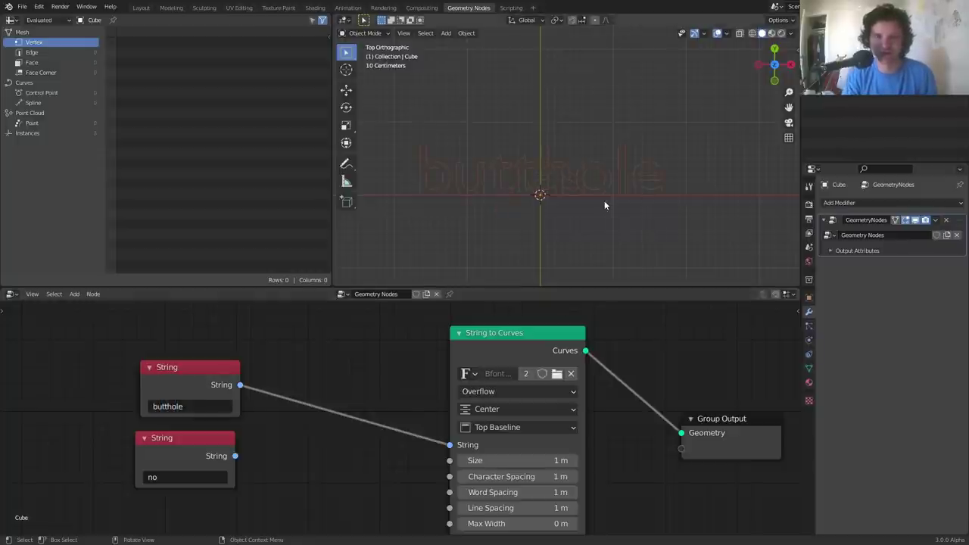
pyautogui.click(167, 476)
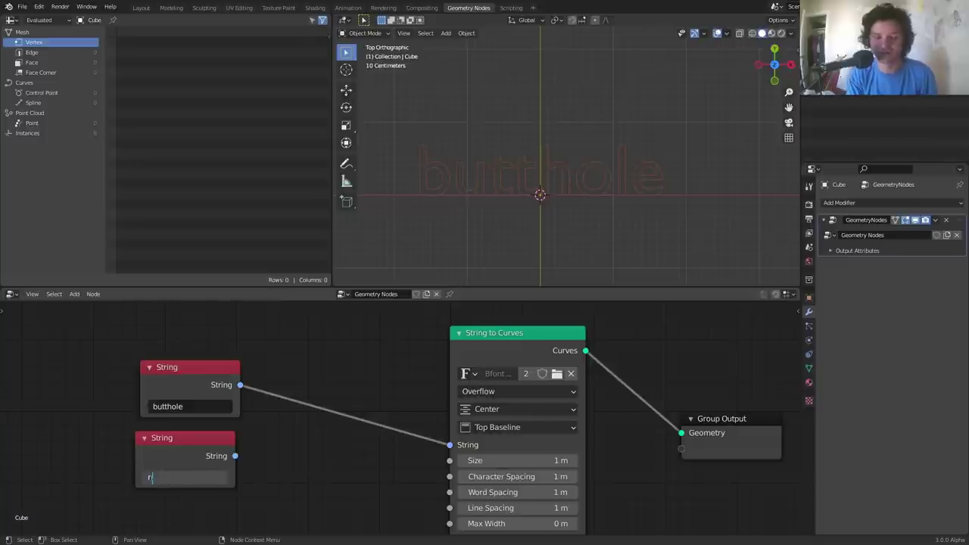
pyautogui.write('thank you')
pyautogui.press('Return')
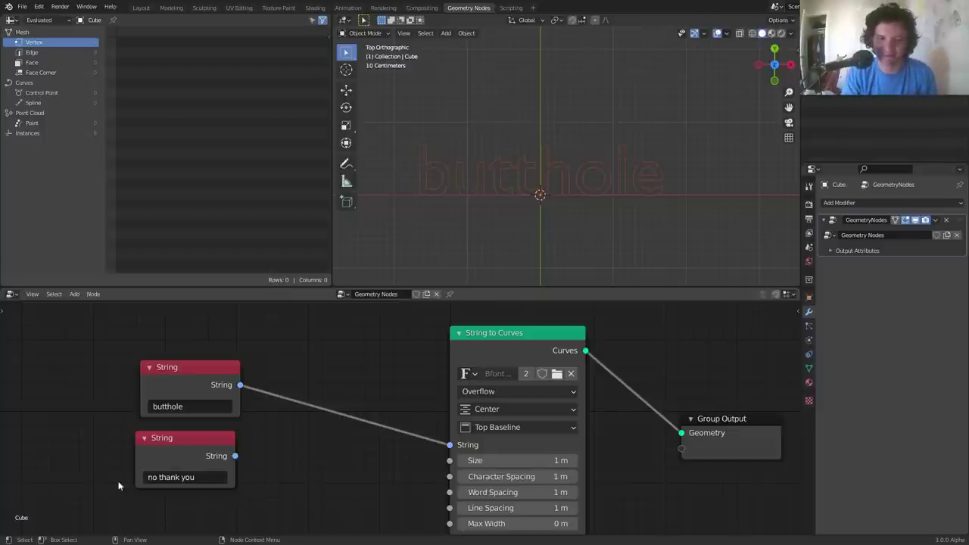
# Shift both String nodes away from String to Curves and insert a String Join node on the upper String node's link.
pyautogui.moveTo(119, 483); pyautogui.dragTo(94, 364)
pyautogui.moveTo(191, 364); pyautogui.dragTo(262, 373, button='middle')
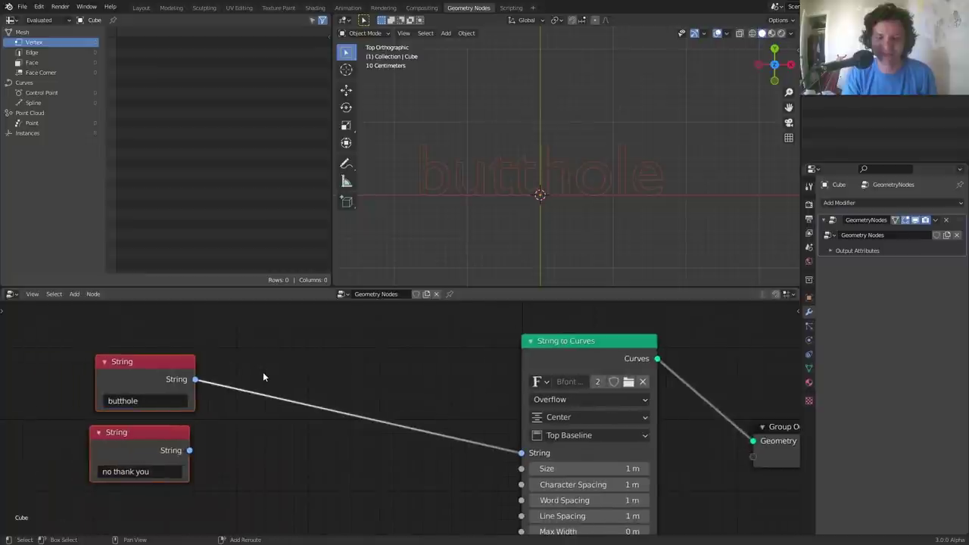
pyautogui.hotkey('shift', 'a')
pyautogui.moveTo(257, 362)
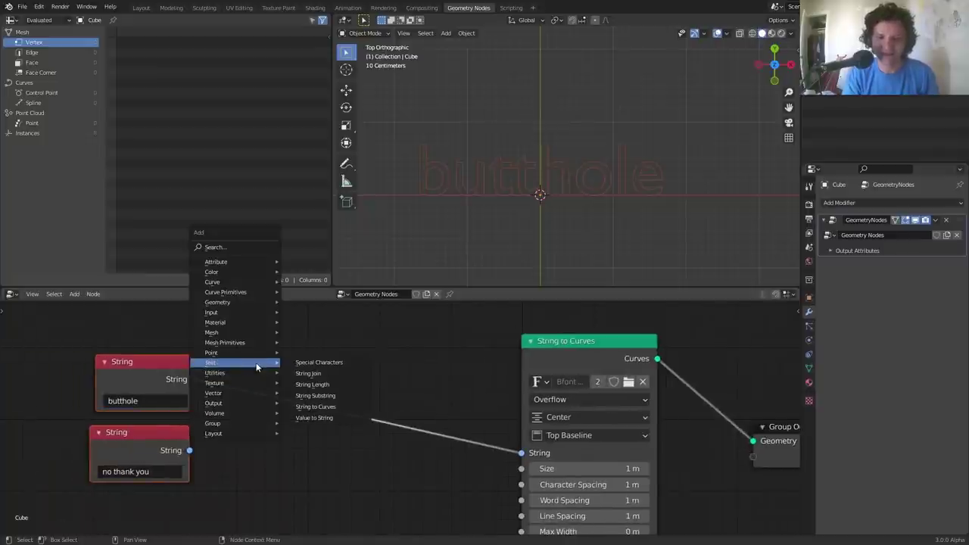
pyautogui.click(322, 373)
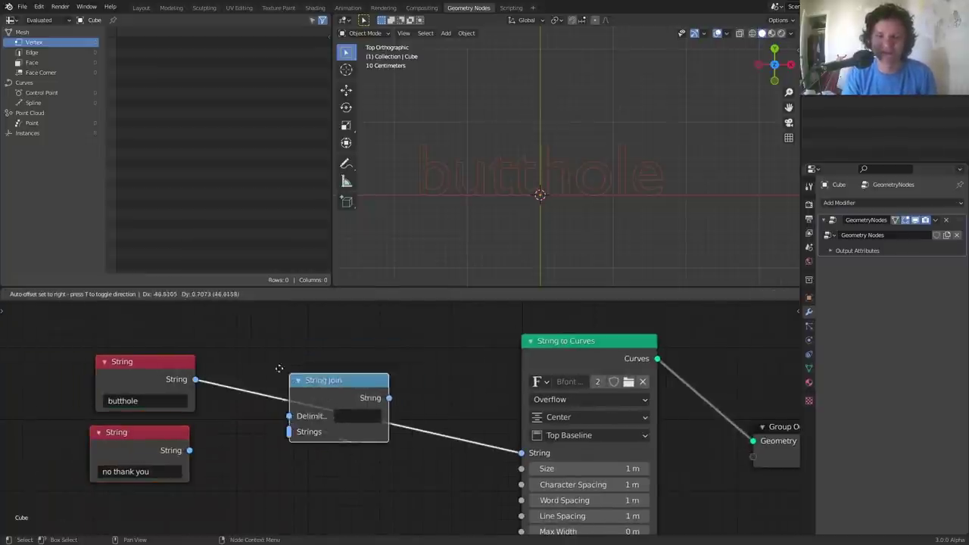
pyautogui.click(254, 368)
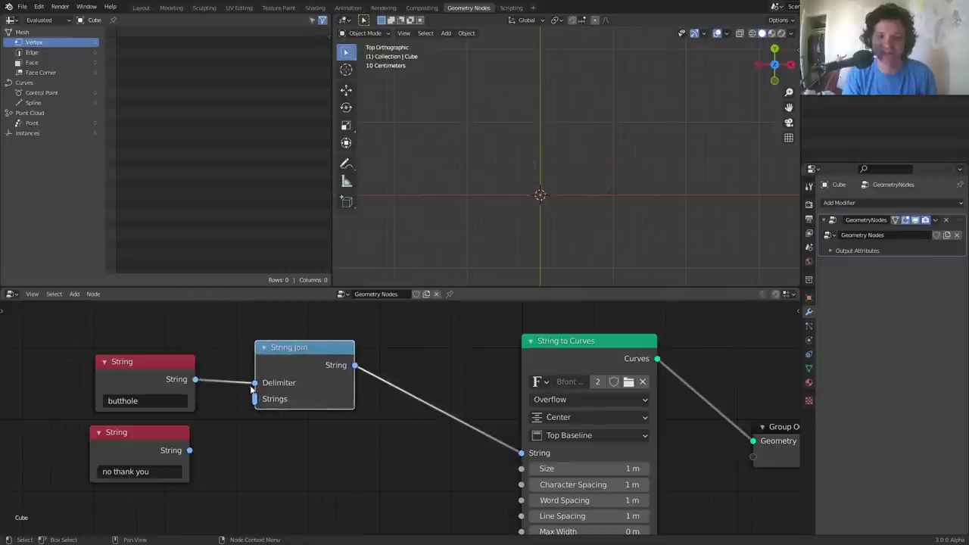
# Move the first String node's link to String Join's Strings input and connect the "no thank you" node there as well.
pyautogui.moveTo(252, 389); pyautogui.dragTo(255, 399)
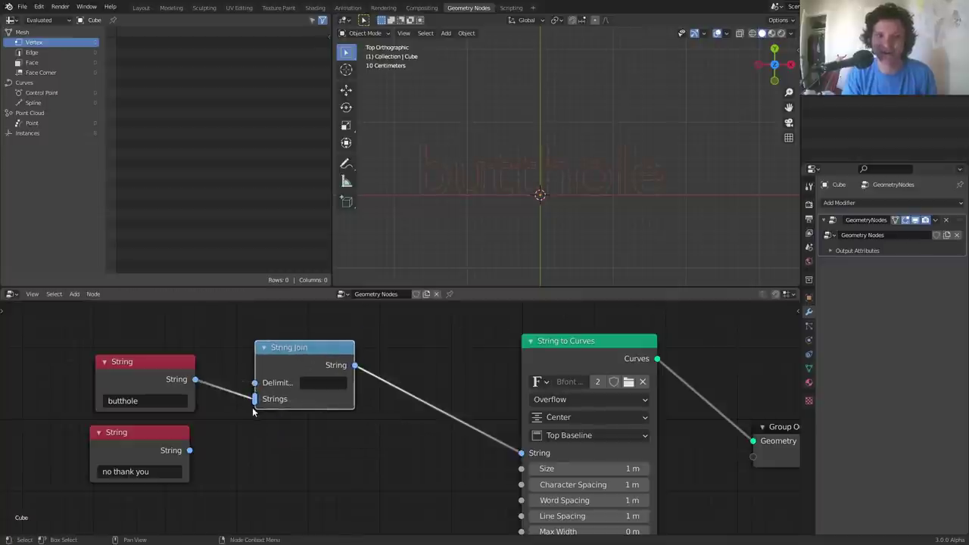
pyautogui.moveTo(135, 362); pyautogui.dragTo(131, 347)
pyautogui.moveTo(147, 453); pyautogui.dragTo(255, 398)
pyautogui.scroll(-4, 595, 213)
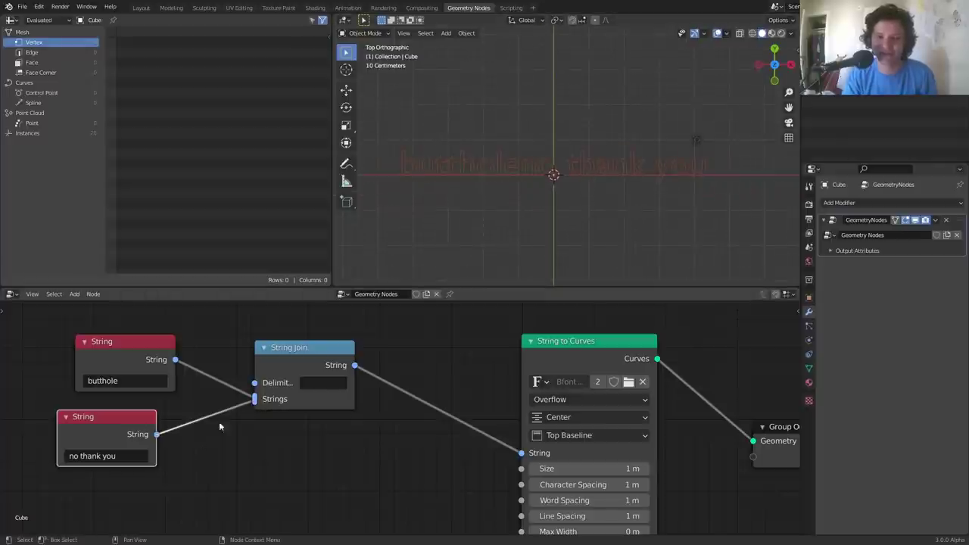
# Cut both String nodes' links to String Join and reconnect them to Strings, the first node before the "no thank you" node.
pyautogui.moveTo(256, 400); pyautogui.dragTo(224, 412)
pyautogui.moveTo(154, 434); pyautogui.dragTo(256, 403)
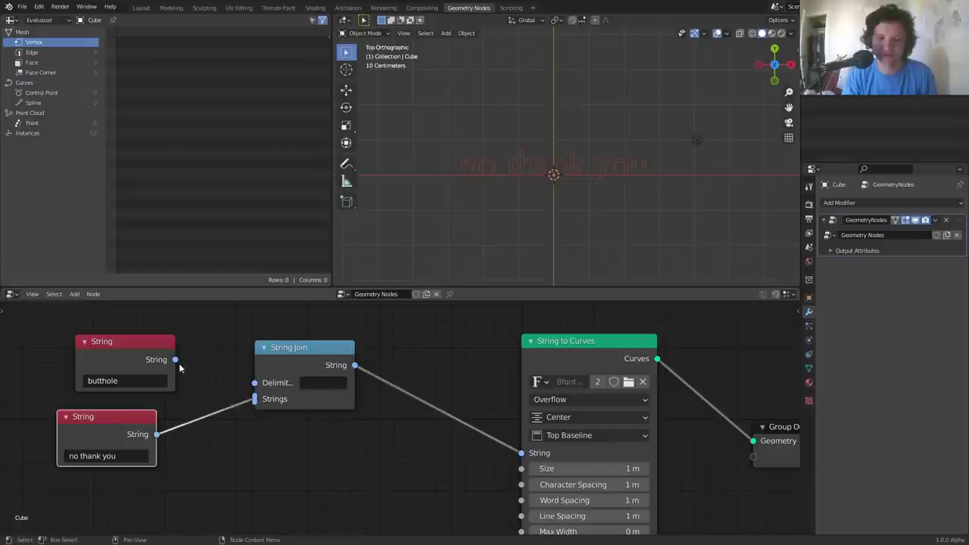
pyautogui.moveTo(176, 361); pyautogui.dragTo(255, 399)
pyautogui.keyDown('ctrl'); pyautogui.moveTo(244, 426); pyautogui.dragTo(220, 359, button='right'); pyautogui.keyUp('ctrl')
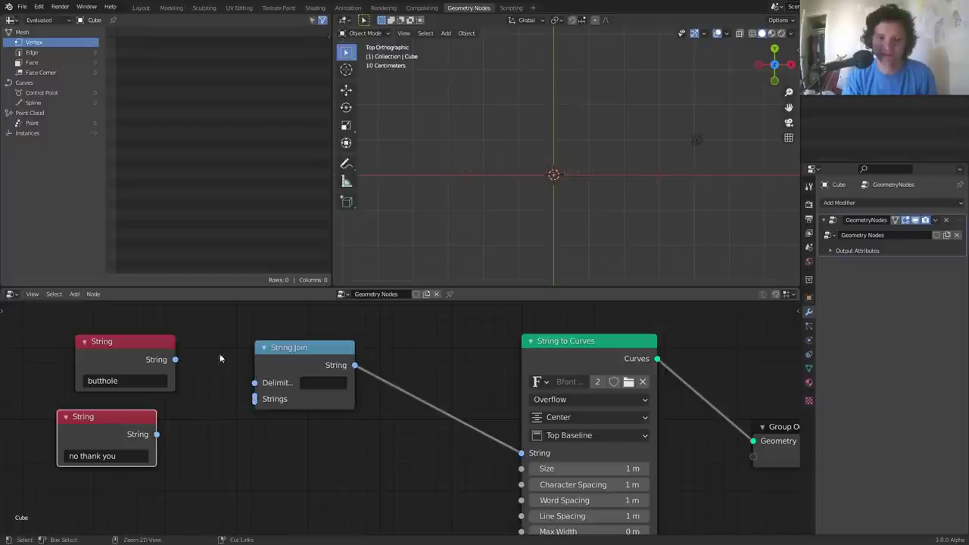
pyautogui.moveTo(175, 361); pyautogui.dragTo(255, 399)
pyautogui.moveTo(156, 435); pyautogui.dragTo(255, 399)
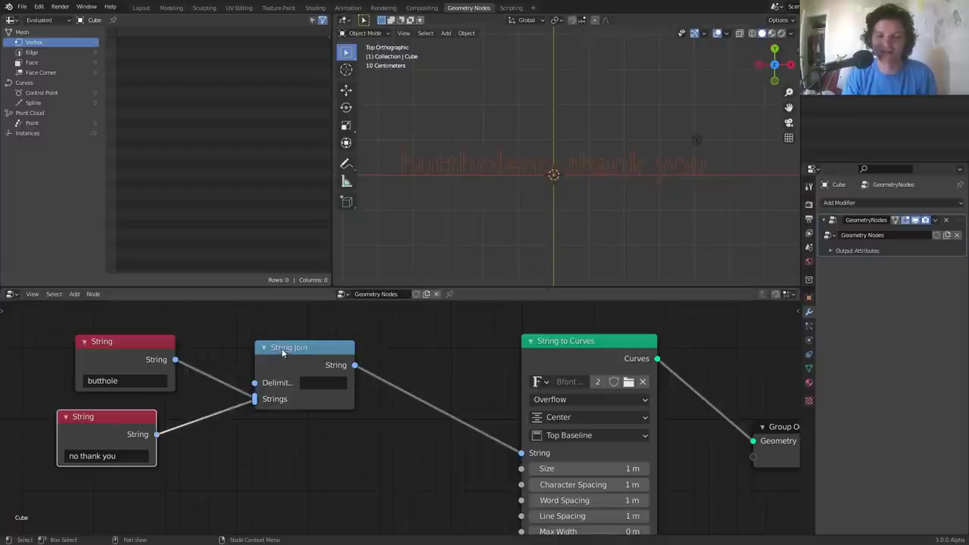
# Move String Join closer to the String nodes and insert a String Substring node between it and String to Curves.
pyautogui.moveTo(287, 368); pyautogui.dragTo(264, 362)
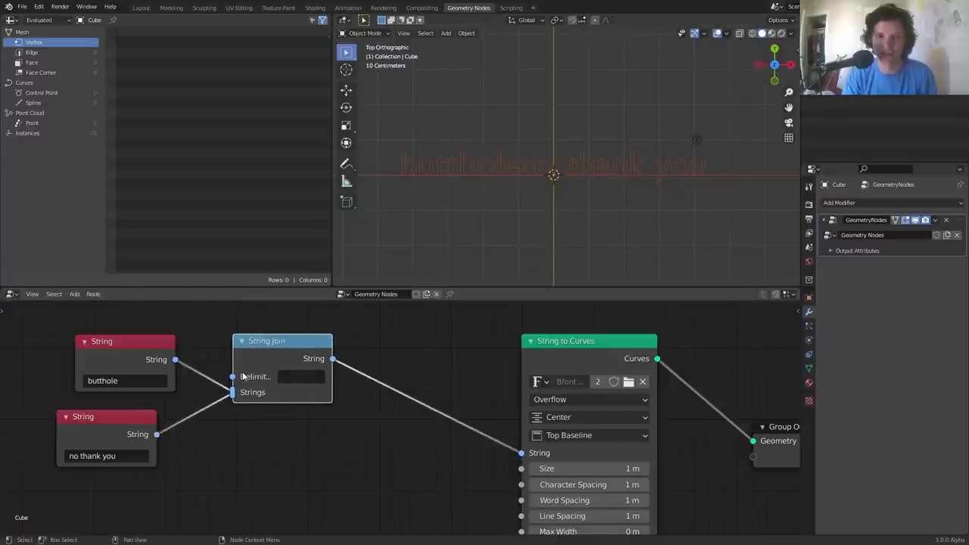
pyautogui.hotkey('shift', 'a')
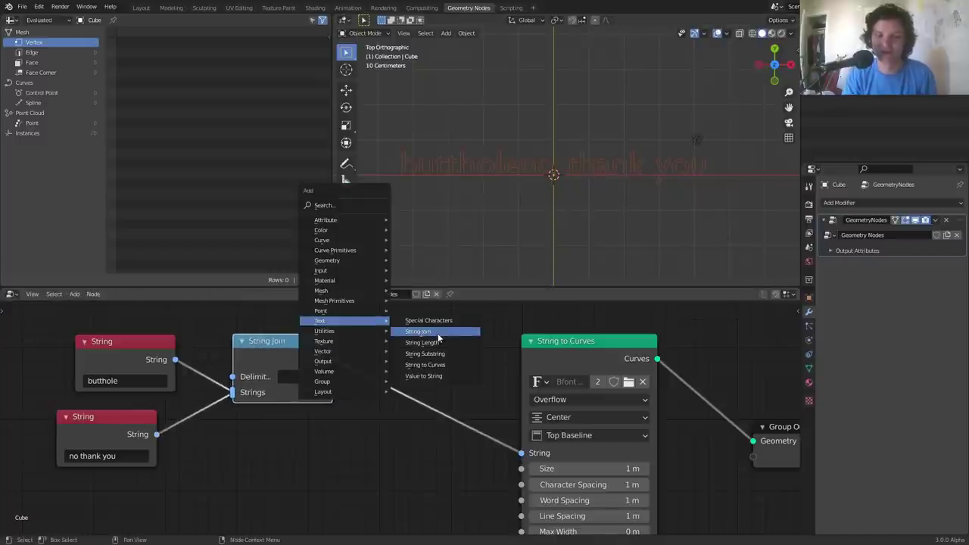
pyautogui.click(425, 354)
pyautogui.click(350, 350)
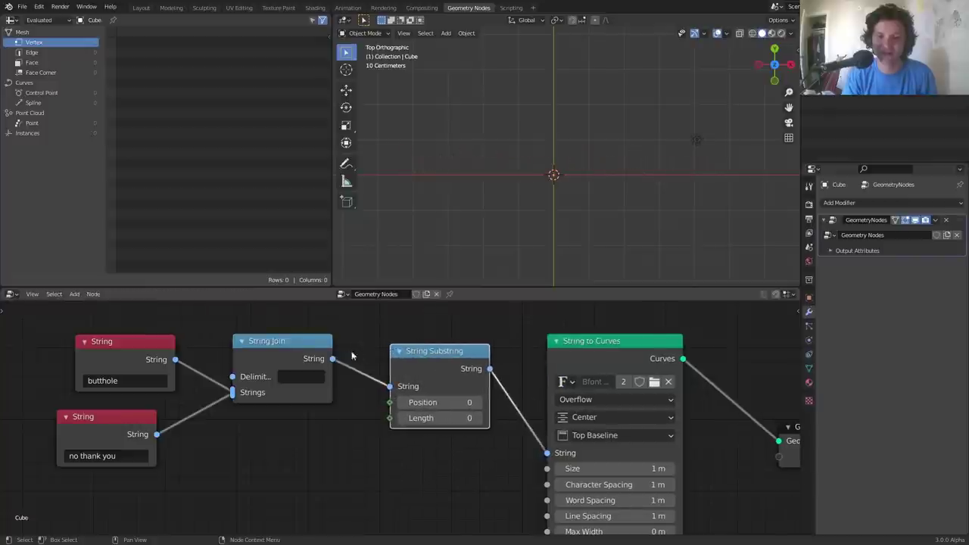
# Raise the String Substring node's Length to 8 one character at a time.
pyautogui.click(480, 422)
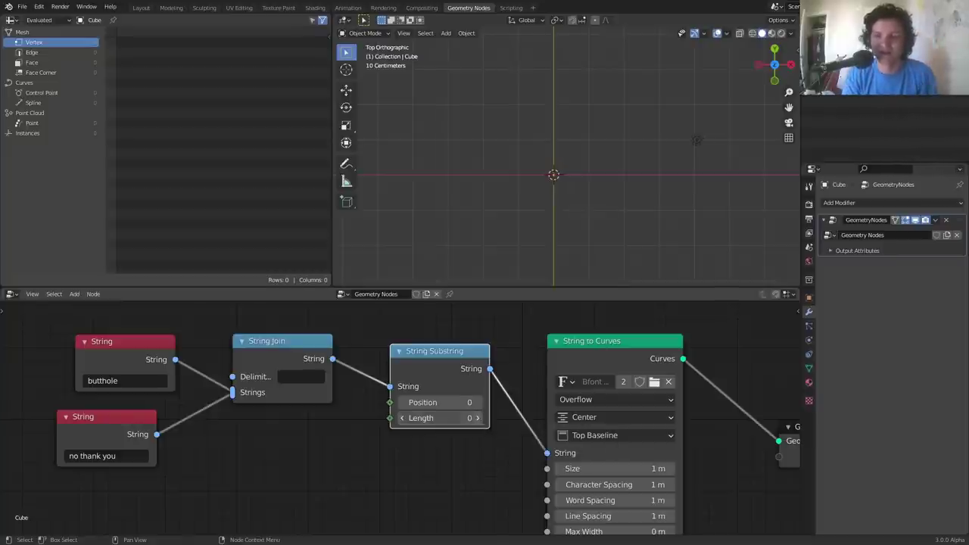
pyautogui.click(480, 423)
pyautogui.click(480, 423)
pyautogui.click(479, 422)
pyautogui.click(479, 422)
pyautogui.click(479, 423)
pyautogui.click(478, 418)
pyautogui.click(478, 418)
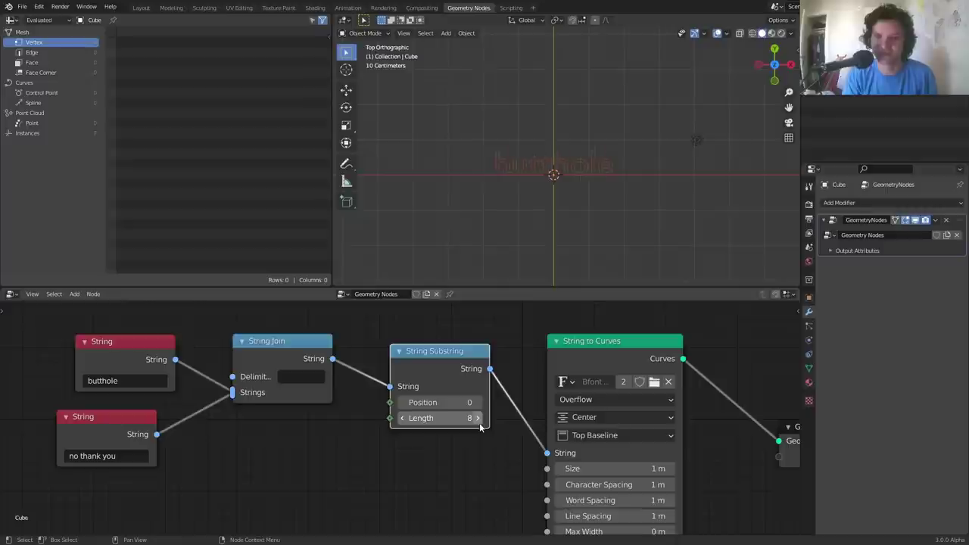
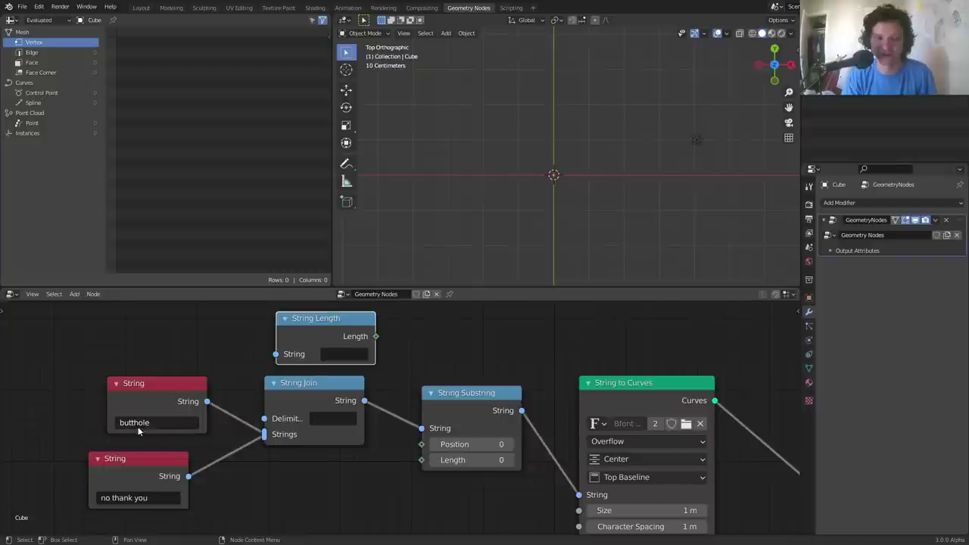
# Link the first String node to String Length, and duplicate String Length below String Join with the "no thank you" node linked to it.
pyautogui.moveTo(321, 334); pyautogui.dragTo(403, 367, button='middle')
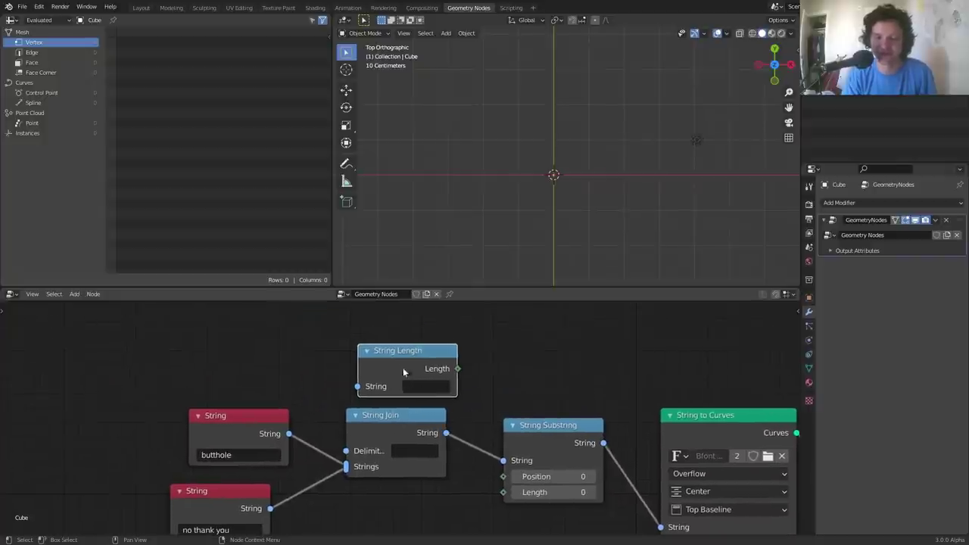
pyautogui.moveTo(289, 433); pyautogui.dragTo(346, 384)
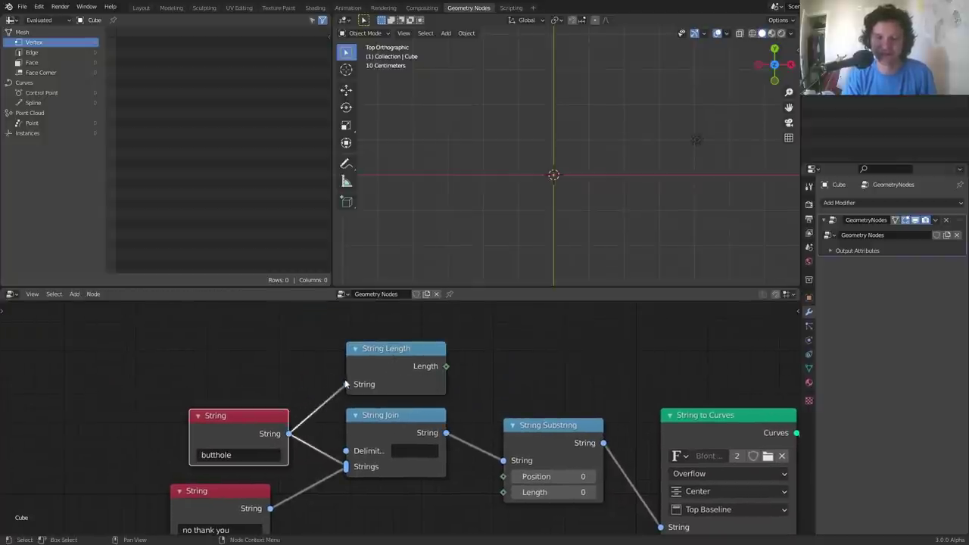
pyautogui.moveTo(400, 418); pyautogui.dragTo(399, 364, button='middle')
pyautogui.hotkey('shift', 'd')
pyautogui.click(405, 511)
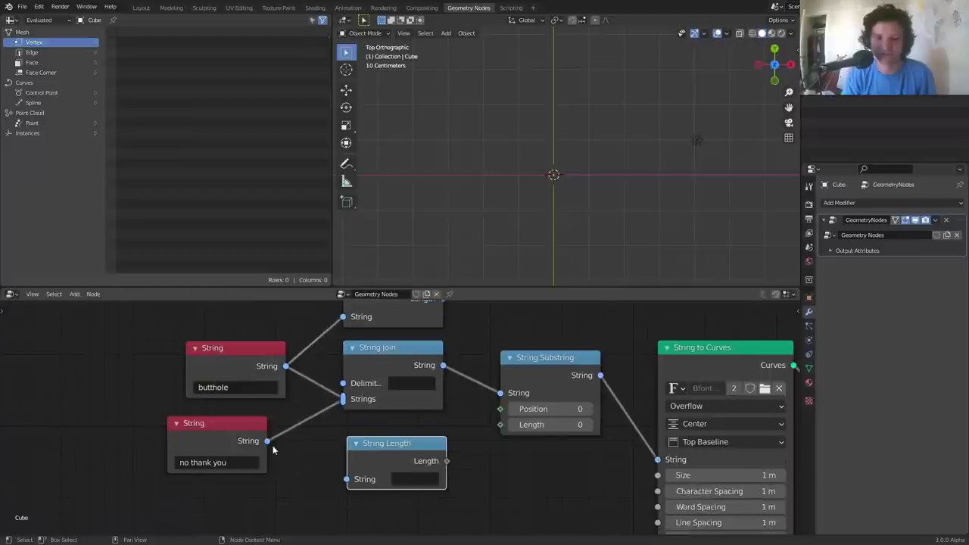
pyautogui.moveTo(267, 441); pyautogui.dragTo(342, 479)
pyautogui.moveTo(445, 437); pyautogui.dragTo(353, 471, button='middle')
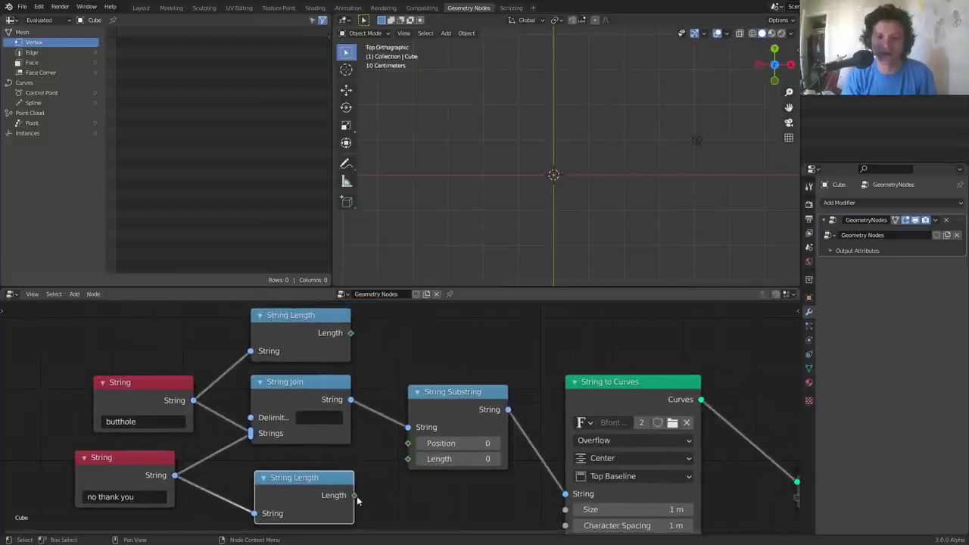
# Link the upper String Length node to String Substring's Length, and try Position 4 before resetting it to 0.
pyautogui.moveTo(354, 495); pyautogui.dragTo(404, 464)
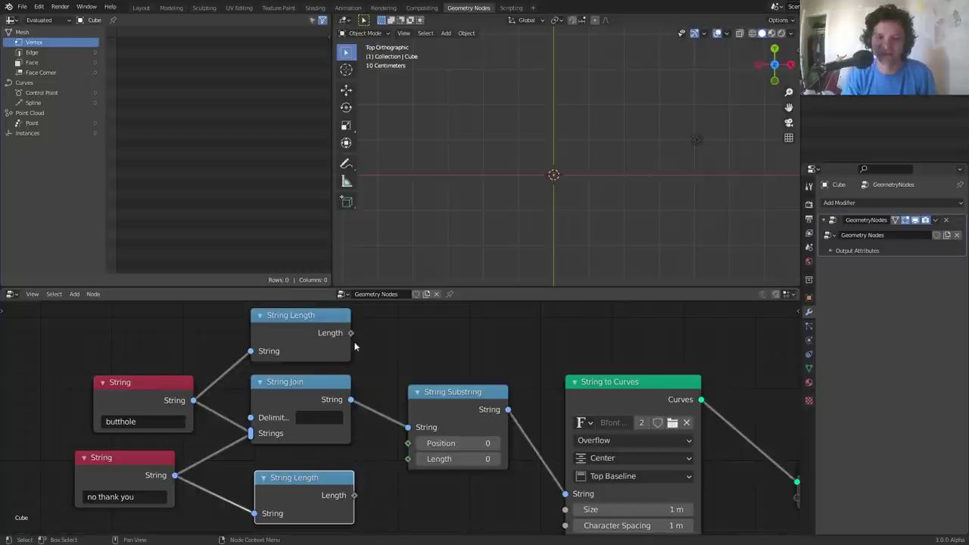
pyautogui.moveTo(350, 333); pyautogui.dragTo(427, 462)
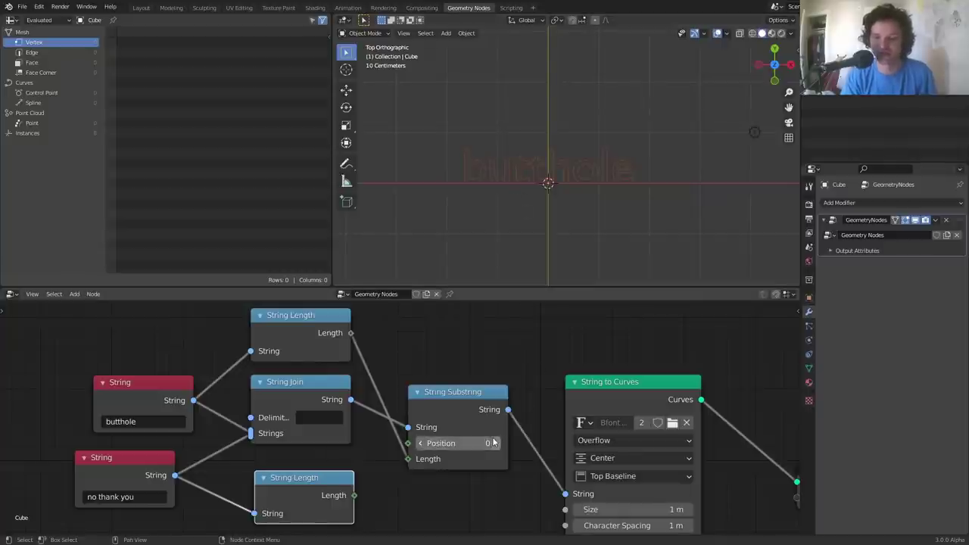
pyautogui.moveTo(493, 443); pyautogui.dragTo(509, 443)
pyautogui.click(467, 443)
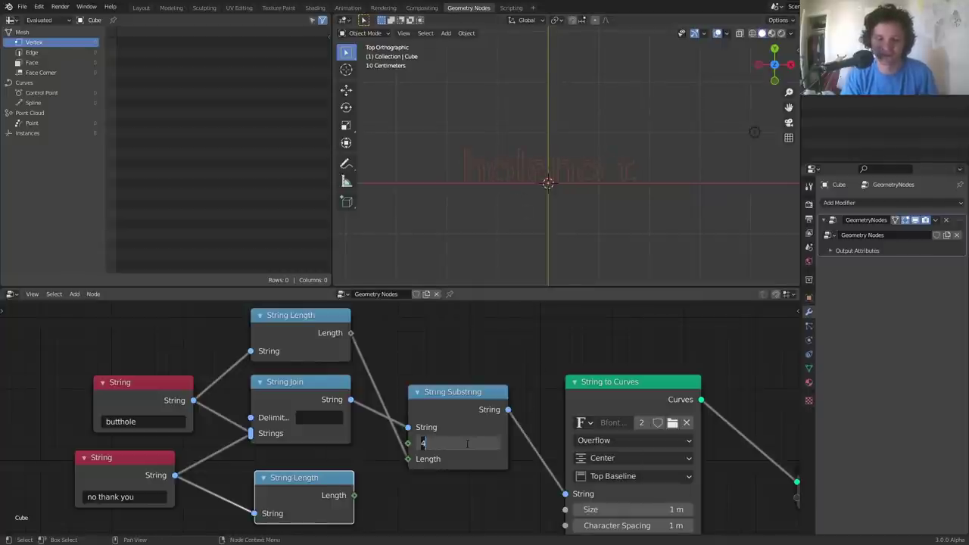
pyautogui.write('0')
pyautogui.press('Return')
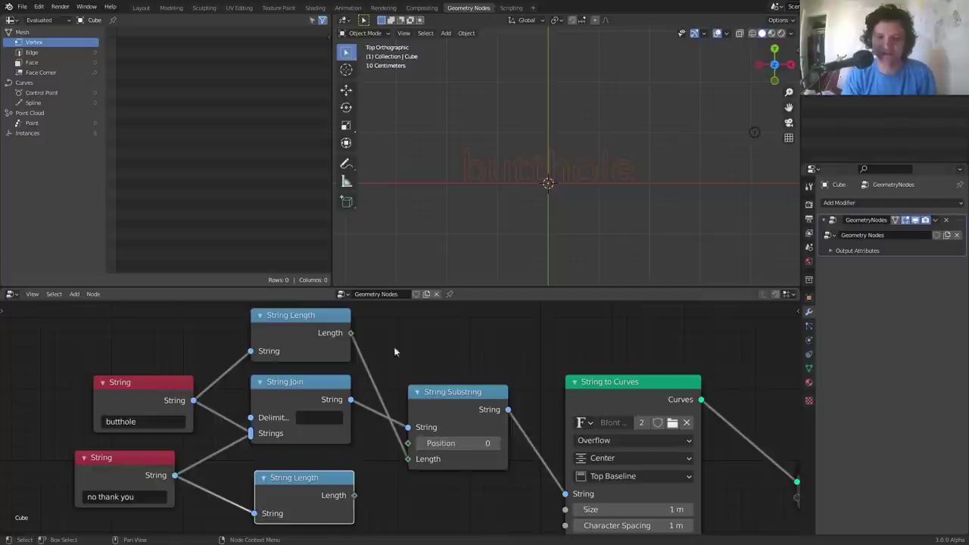
# Replace String Substring's Length link with the lower String Length output, and link the upper String Length to Position.
pyautogui.click(331, 328)
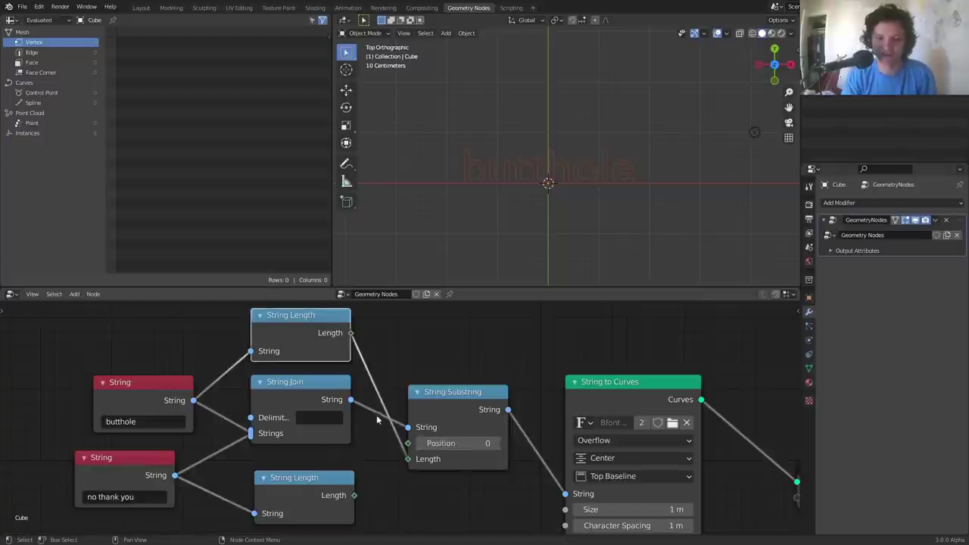
pyautogui.keyDown('ctrl'); pyautogui.moveTo(366, 390); pyautogui.dragTo(396, 349, button='right'); pyautogui.keyUp('ctrl')
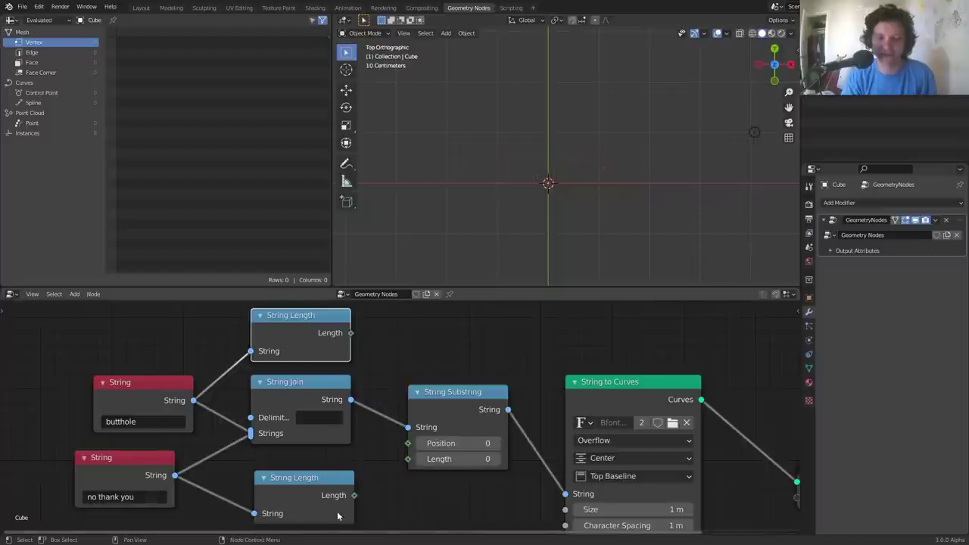
pyautogui.moveTo(354, 495); pyautogui.dragTo(403, 464)
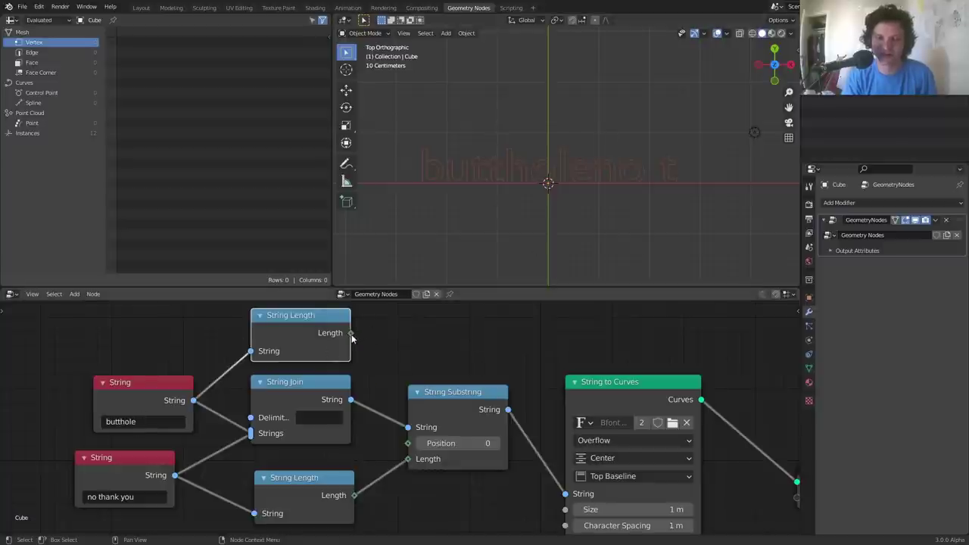
pyautogui.moveTo(351, 333); pyautogui.dragTo(427, 449)
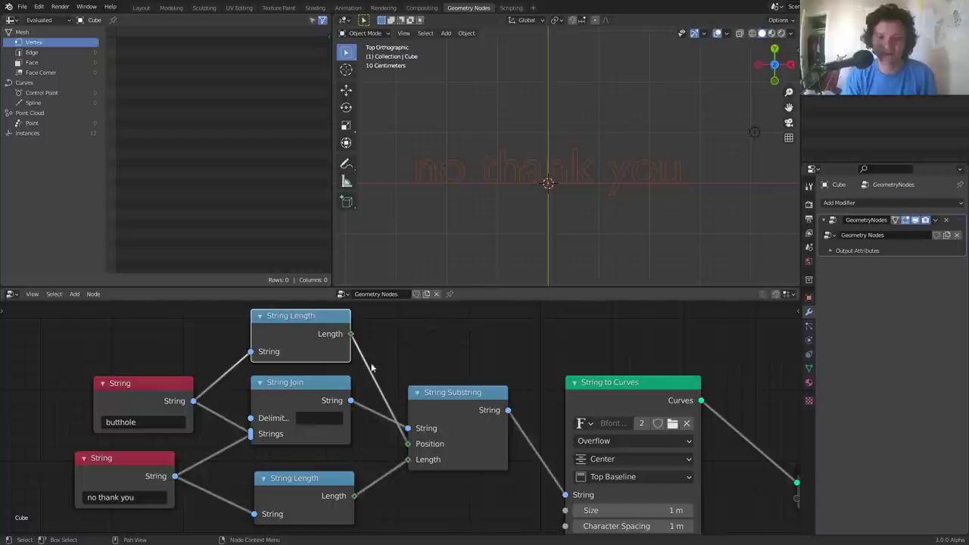
# Cut the String Length links to String Substring, briefly linking the upper one to Length before cutting that too.
pyautogui.keyDown('ctrl'); pyautogui.moveTo(395, 481); pyautogui.dragTo(371, 450, button='right'); pyautogui.keyUp('ctrl')
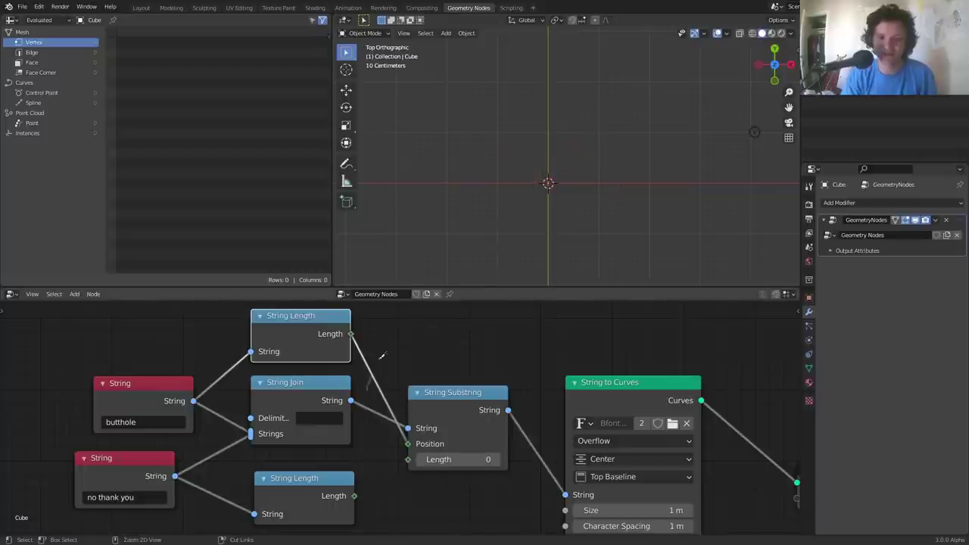
pyautogui.keyDown('ctrl'); pyautogui.moveTo(382, 356); pyautogui.dragTo(383, 355, button='right'); pyautogui.keyUp('ctrl')
pyautogui.moveTo(351, 334); pyautogui.dragTo(408, 459)
pyautogui.keyDown('ctrl'); pyautogui.moveTo(372, 390); pyautogui.dragTo(371, 369, button='right'); pyautogui.keyUp('ctrl')
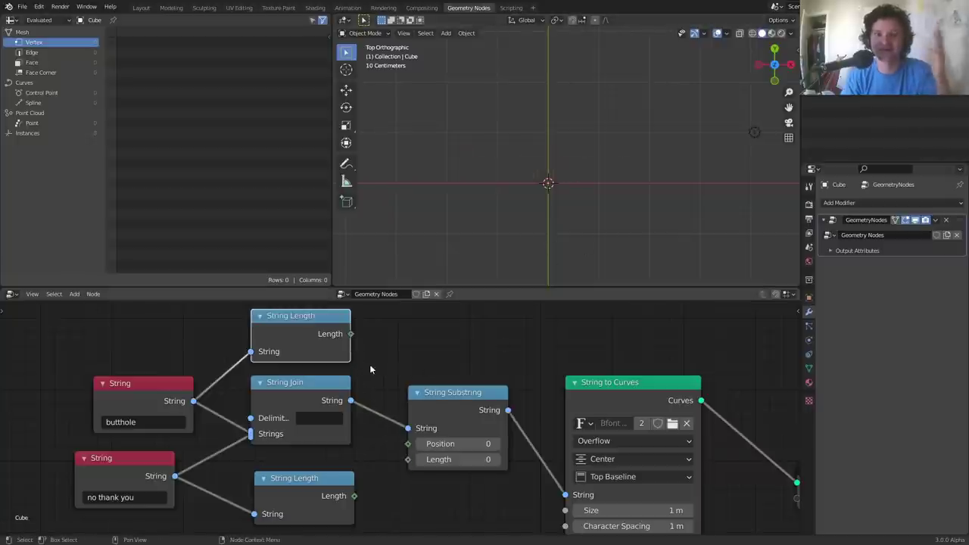
# Move the String, String Length and String Join nodes together away from String Substring to make room between them.
pyautogui.scroll(-1, 105, 508)
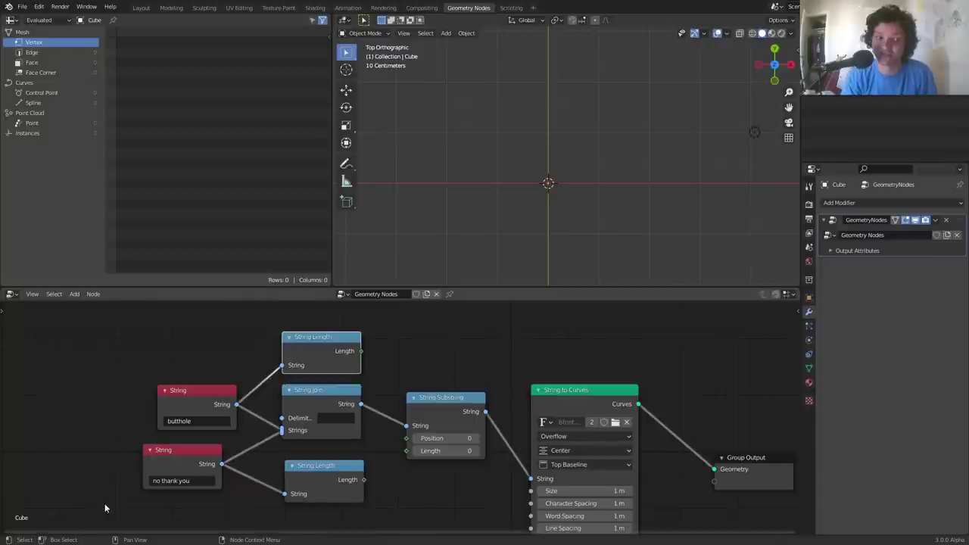
pyautogui.moveTo(105, 506); pyautogui.dragTo(204, 342)
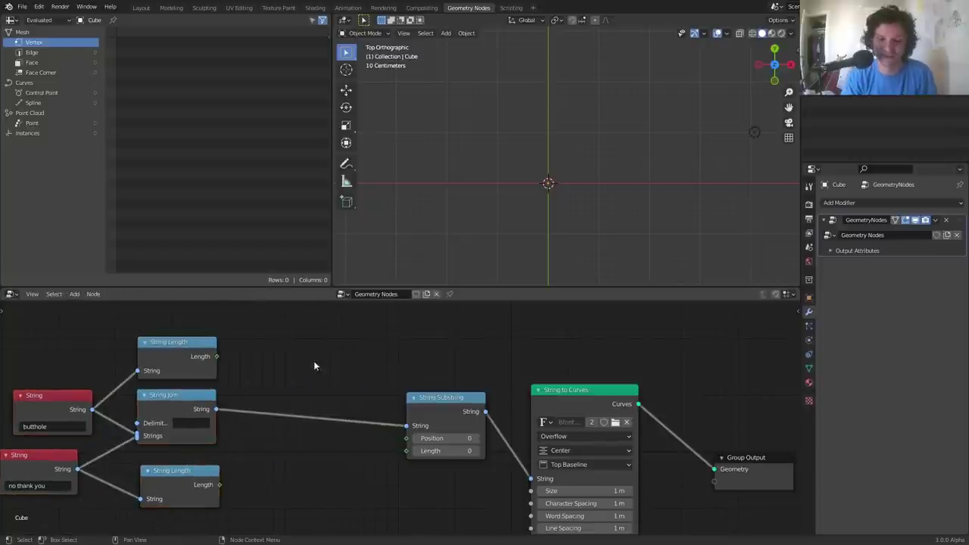
pyautogui.moveTo(347, 385); pyautogui.dragTo(391, 411, button='middle')
pyautogui.scroll(1, 391, 411)
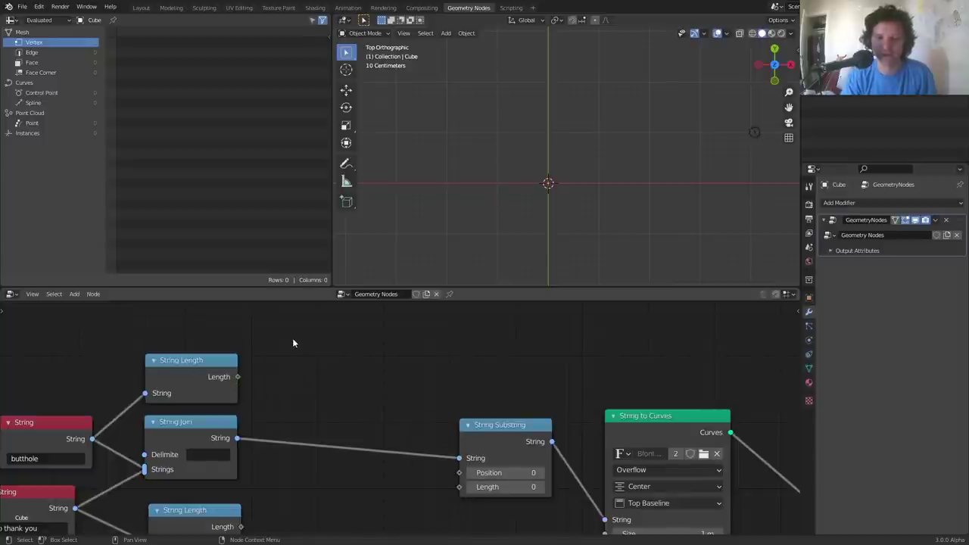
# Add a MixRGB node, link the upper String Length output to its Color1, and set Color2 to black.
pyautogui.scroll(1, 294, 343)
pyautogui.hotkey('shift', 'a')
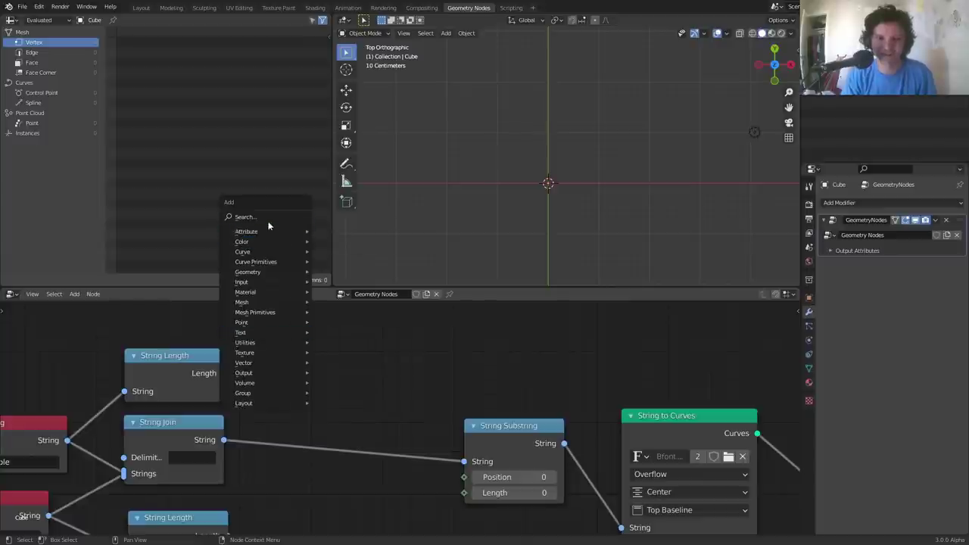
pyautogui.write('mix')
pyautogui.press('Return')
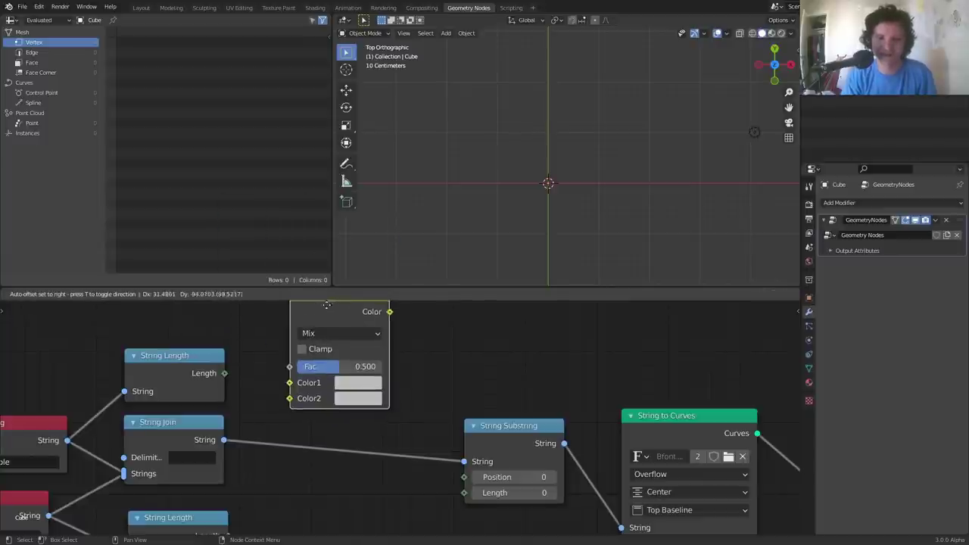
pyautogui.click(324, 315)
pyautogui.moveTo(224, 374); pyautogui.dragTo(288, 394)
pyautogui.click(339, 410)
pyautogui.click(456, 305)
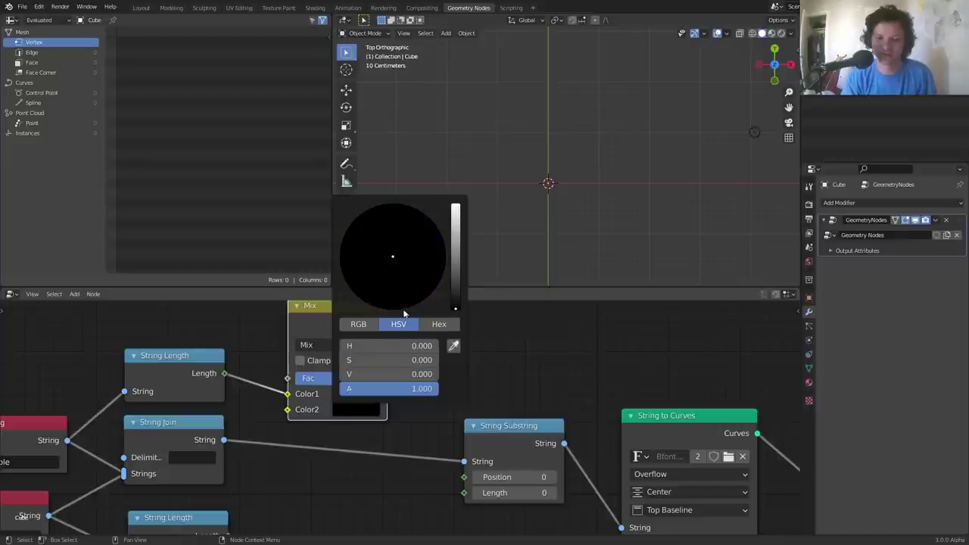
# Link the Mix node's Color output to String Substring's Position and set the Mix Fac to 0.
pyautogui.moveTo(388, 323); pyautogui.dragTo(468, 480)
pyautogui.moveTo(331, 384); pyautogui.dragTo(295, 385)
pyautogui.moveTo(345, 430); pyautogui.dragTo(369, 401, button='middle')
pyautogui.scroll(-1, 349, 389)
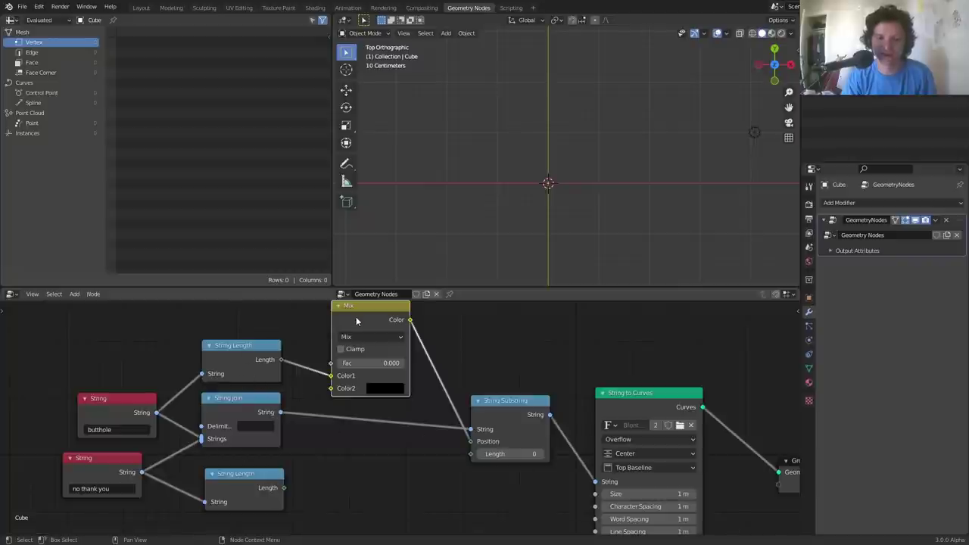
# Duplicate the Mix node, feed it the lower String Length as Color1 and the upper as Color2, and link it to String Substring's Length.
pyautogui.hotkey('shift', 'd')
pyautogui.click(364, 460)
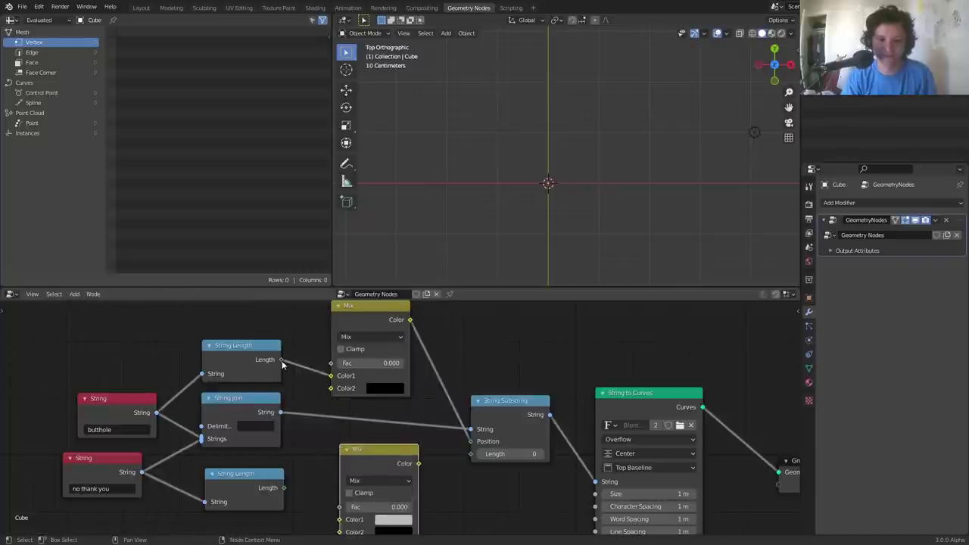
pyautogui.moveTo(281, 362); pyautogui.dragTo(340, 515)
pyautogui.moveTo(285, 474); pyautogui.dragTo(339, 516)
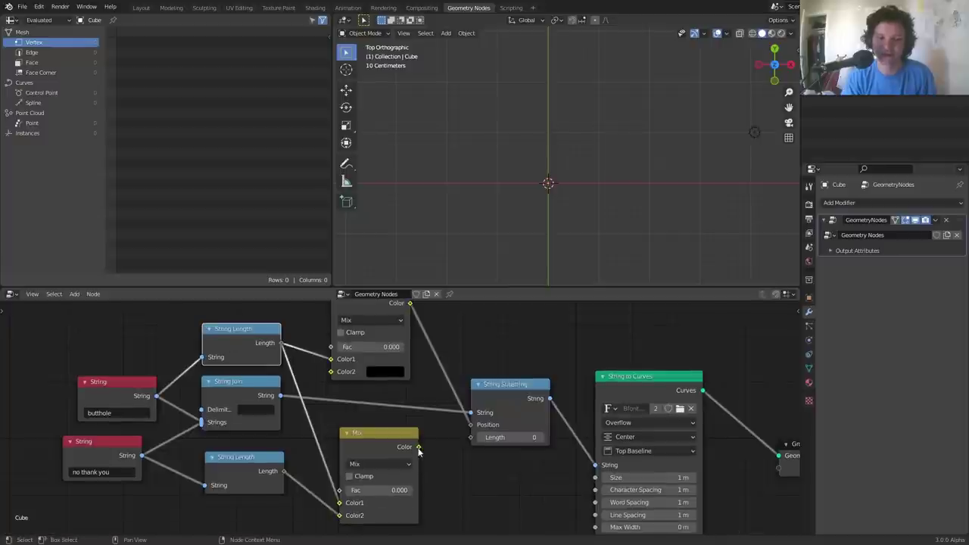
pyautogui.moveTo(418, 447); pyautogui.dragTo(471, 438)
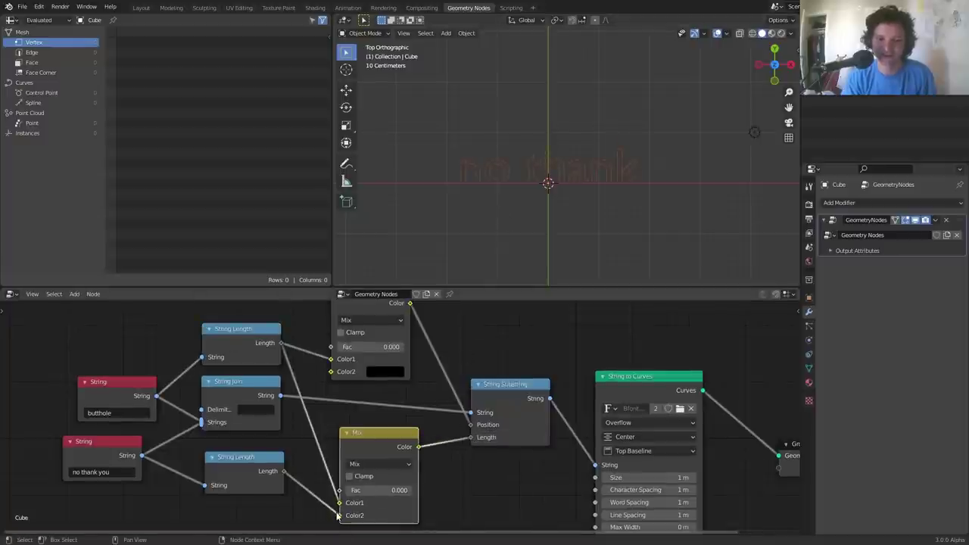
pyautogui.moveTo(341, 517); pyautogui.dragTo(340, 503)
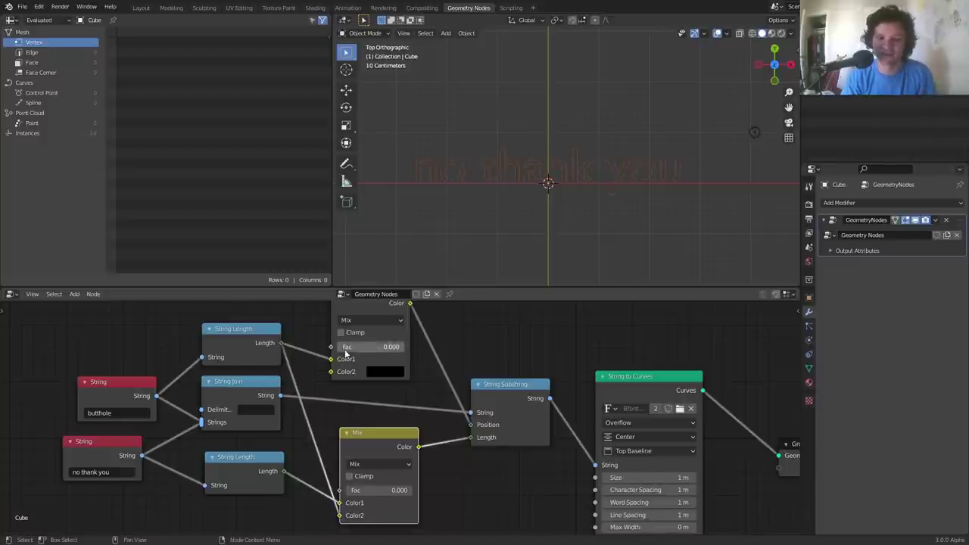
# Set the Fac of both Mix nodes to 1.
pyautogui.moveTo(346, 350); pyautogui.dragTo(404, 346)
pyautogui.moveTo(374, 489); pyautogui.dragTo(412, 489)
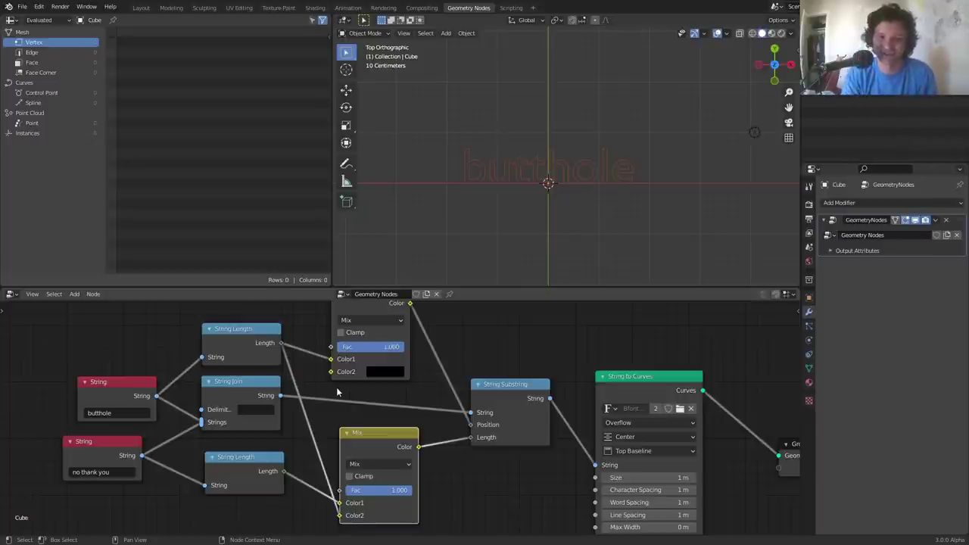
# Add a Value node and link its output to the Fac input of both Mix nodes.
pyautogui.moveTo(352, 381); pyautogui.dragTo(450, 464, button='middle')
pyautogui.hotkey('shift', 'a')
pyautogui.write('va')
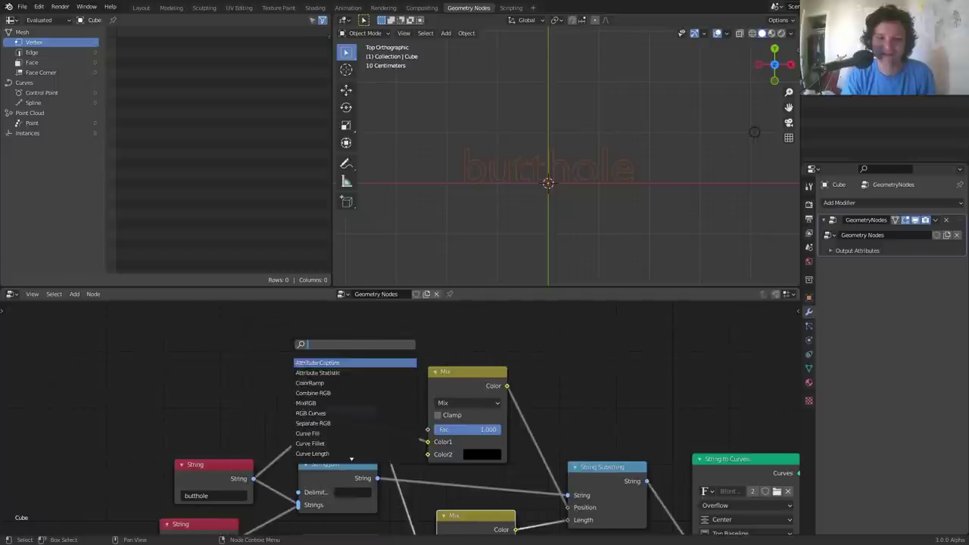
pyautogui.click(324, 362)
pyautogui.click(306, 354)
pyautogui.scroll(-1, 306, 353)
pyautogui.moveTo(361, 371); pyautogui.dragTo(327, 333, button='middle')
pyautogui.keyDown('alt'); pyautogui.moveTo(326, 333); pyautogui.dragTo(395, 376, button='right'); pyautogui.keyUp('alt')
pyautogui.moveTo(315, 323); pyautogui.dragTo(394, 519)
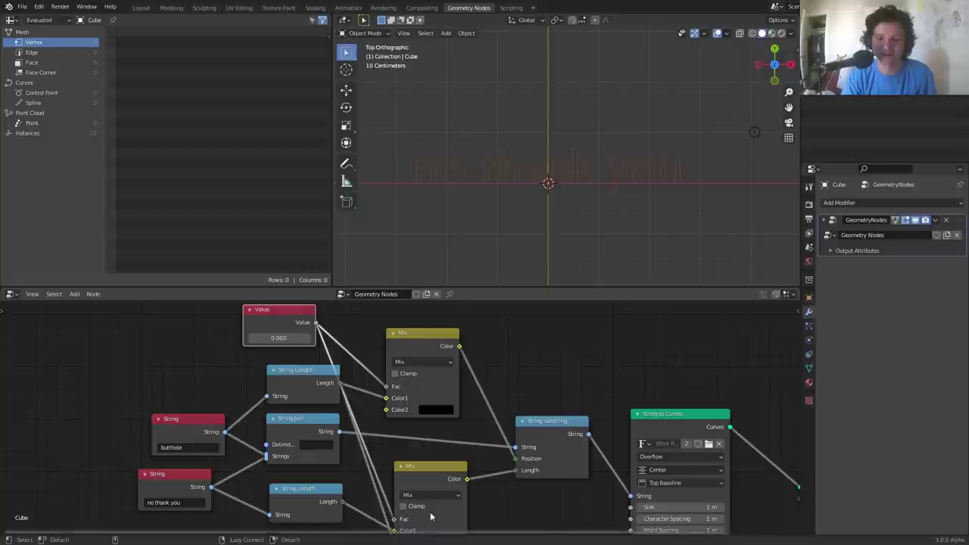
# Test the text switch by setting the Value node to 1 and then back to 0.
pyautogui.click(290, 337)
pyautogui.write('1')
pyautogui.press('Return')
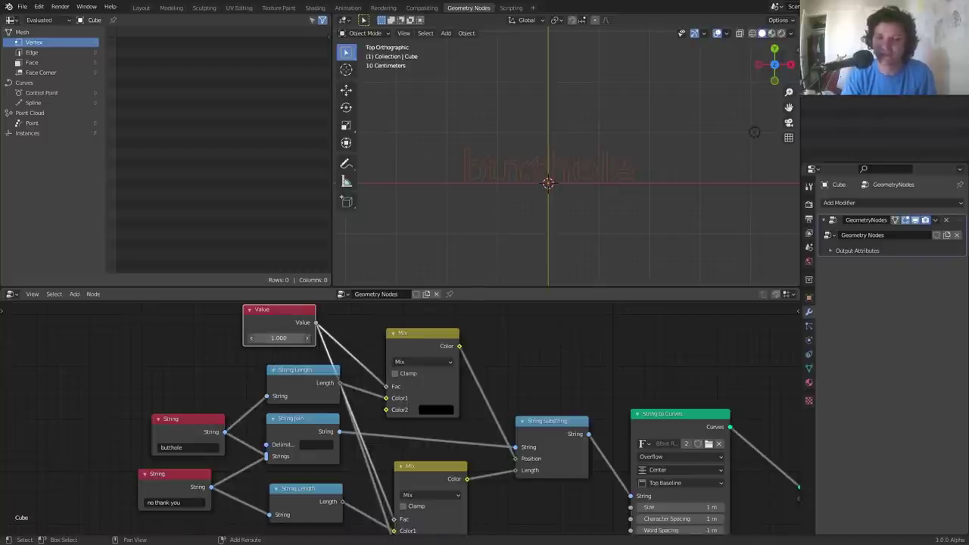
pyautogui.click(279, 338)
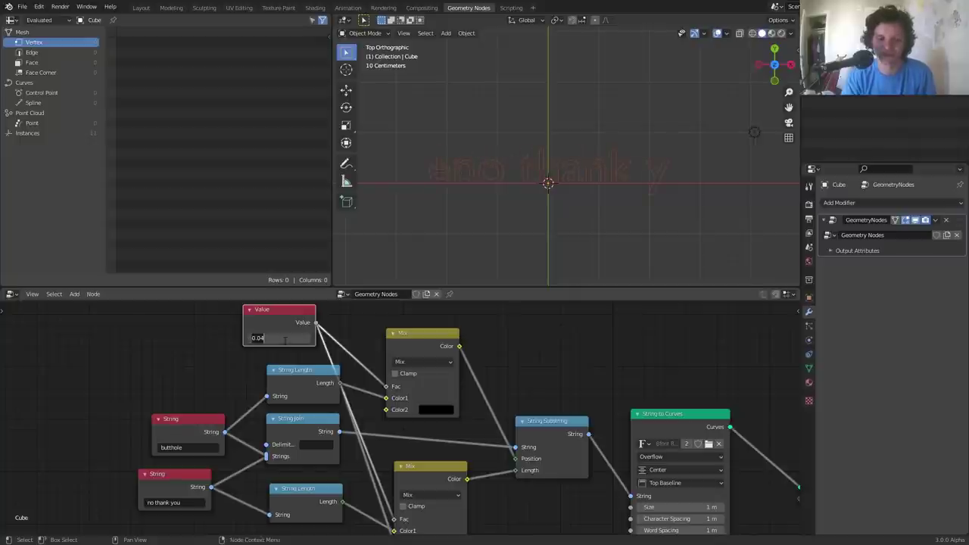
pyautogui.write('0')
pyautogui.press('Return')
# Move the Value node away from the String nodes and add a reroute on its links beside the upper Mix node.
pyautogui.moveTo(270, 313); pyautogui.dragTo(134, 301)
pyautogui.moveTo(183, 341); pyautogui.dragTo(166, 383, button='middle')
pyautogui.keyDown('shift'); pyautogui.moveTo(182, 403); pyautogui.dragTo(211, 297, button='right'); pyautogui.keyUp('shift')
pyautogui.press('g')
pyautogui.click(368, 384)
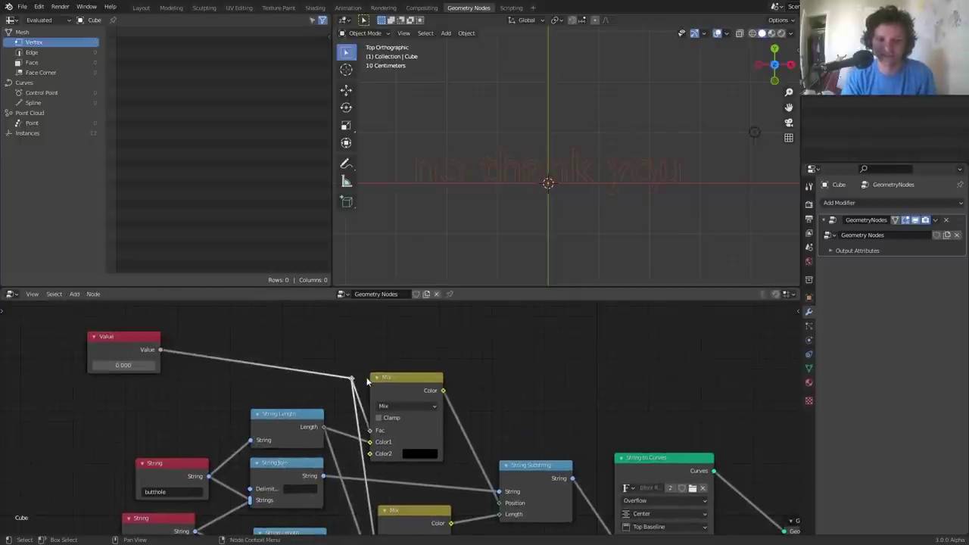
# Move both String nodes away from the String Join node and insert reroutes on their outgoing links.
pyautogui.moveTo(228, 522); pyautogui.dragTo(328, 406, button='middle')
pyautogui.moveTo(328, 405); pyautogui.dragTo(291, 354)
pyautogui.press('g')
pyautogui.click(189, 381)
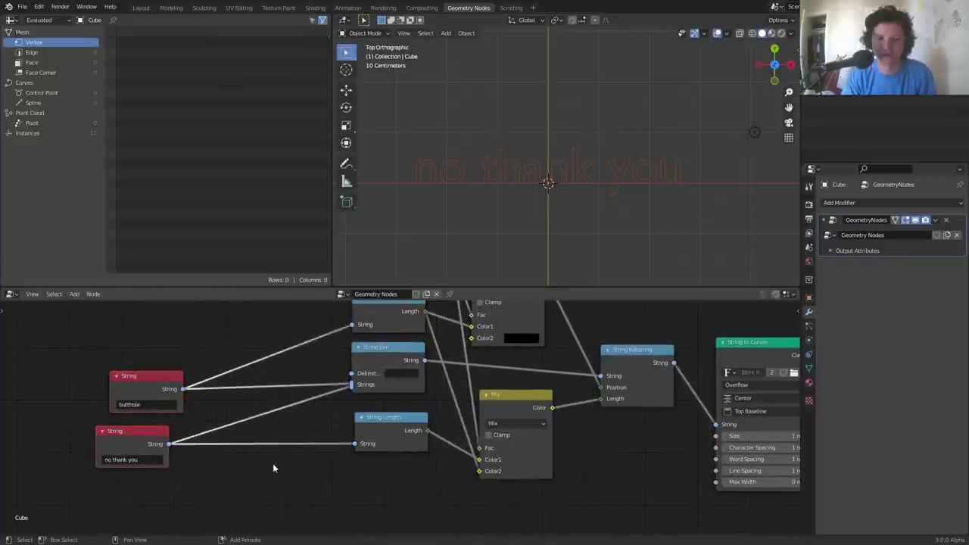
pyautogui.keyDown('shift'); pyautogui.moveTo(273, 463); pyautogui.dragTo(261, 344, button='right'); pyautogui.keyUp('shift')
pyautogui.press('g')
pyautogui.click(326, 372)
# Move the Value node further from the Mix nodes, roughly in line with the String nodes.
pyautogui.moveTo(301, 362); pyautogui.dragTo(344, 431, button='middle')
pyautogui.scroll(-6, 344, 431)
pyautogui.moveTo(276, 396); pyautogui.dragTo(346, 331)
pyautogui.press('g')
pyautogui.click(289, 360)
# Group the String Length, String Join, Mix and String Substring nodes with their reroutes, and return to the main node tree.
pyautogui.moveTo(483, 444); pyautogui.dragTo(391, 433, button='middle')
pyautogui.moveTo(493, 502); pyautogui.dragTo(268, 325)
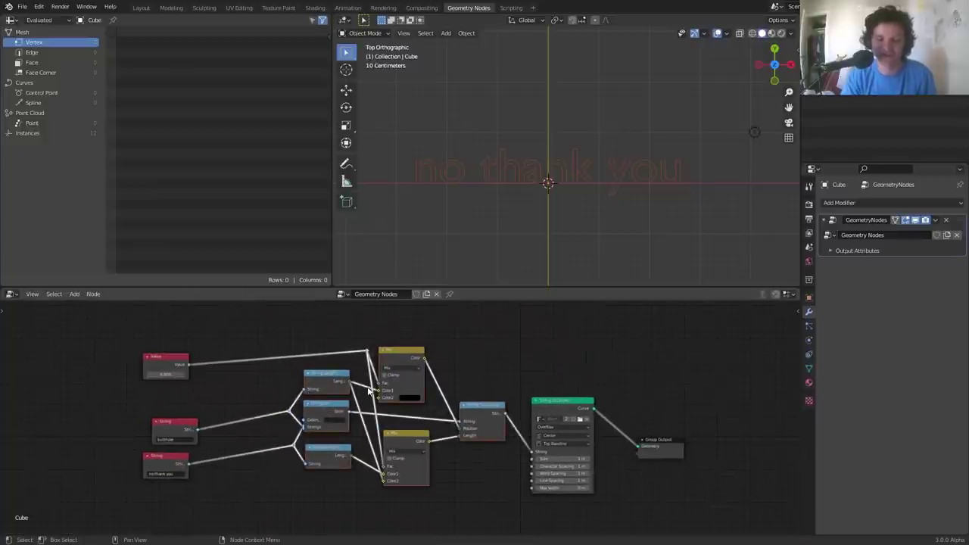
pyautogui.hotkey('ctrl', 'g')
pyautogui.press('Tab')
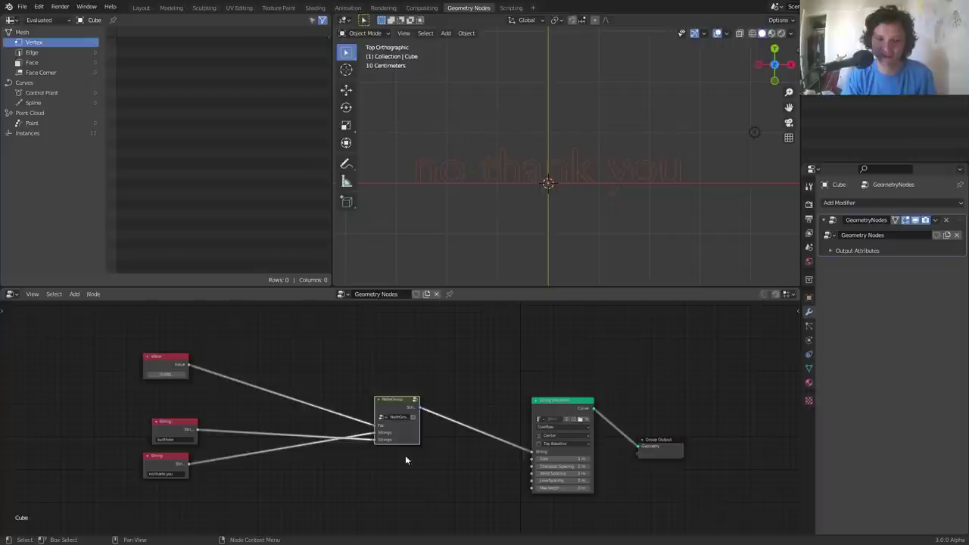
# Move the node group next to String to Curves and bring both String nodes closer to the group.
pyautogui.press('g')
pyautogui.click(487, 469)
pyautogui.moveTo(310, 484); pyautogui.dragTo(184, 416)
pyautogui.press('g')
pyautogui.click(338, 434)
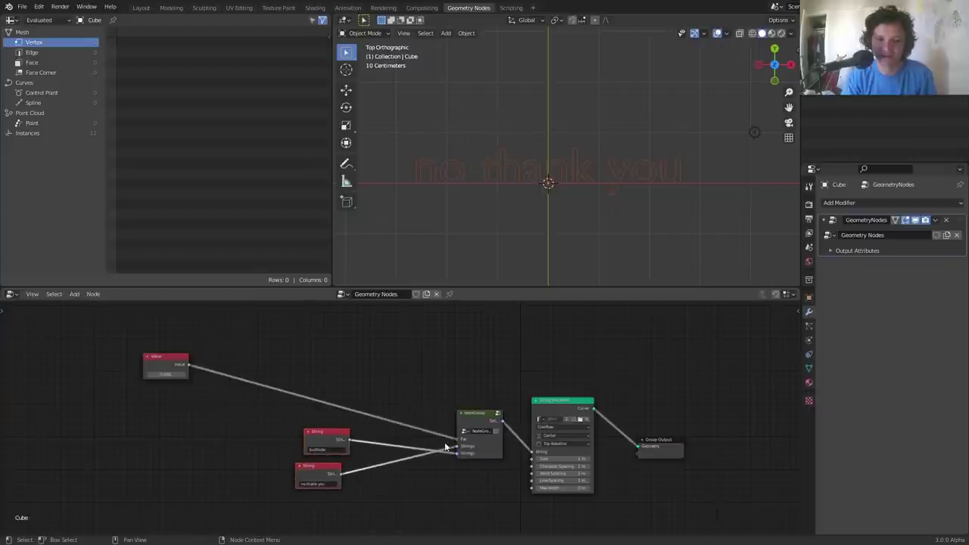
# Delete the Value node and set the node group's own Fac to 0.
pyautogui.click(168, 366)
pyautogui.press('x')
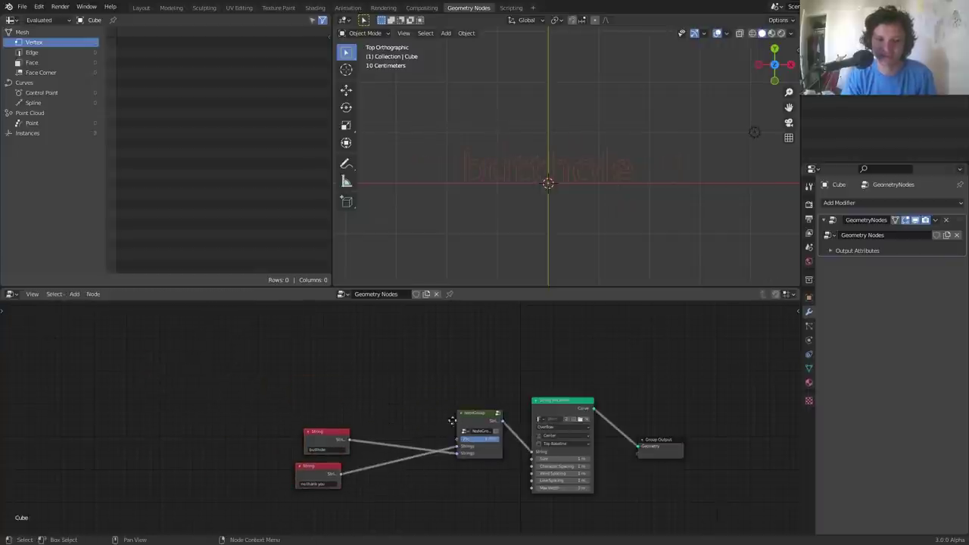
pyautogui.scroll(3, 443, 418)
pyautogui.moveTo(450, 399); pyautogui.dragTo(424, 399)
# Delete the two String nodes feeding the node group.
pyautogui.moveTo(295, 481); pyautogui.dragTo(132, 409)
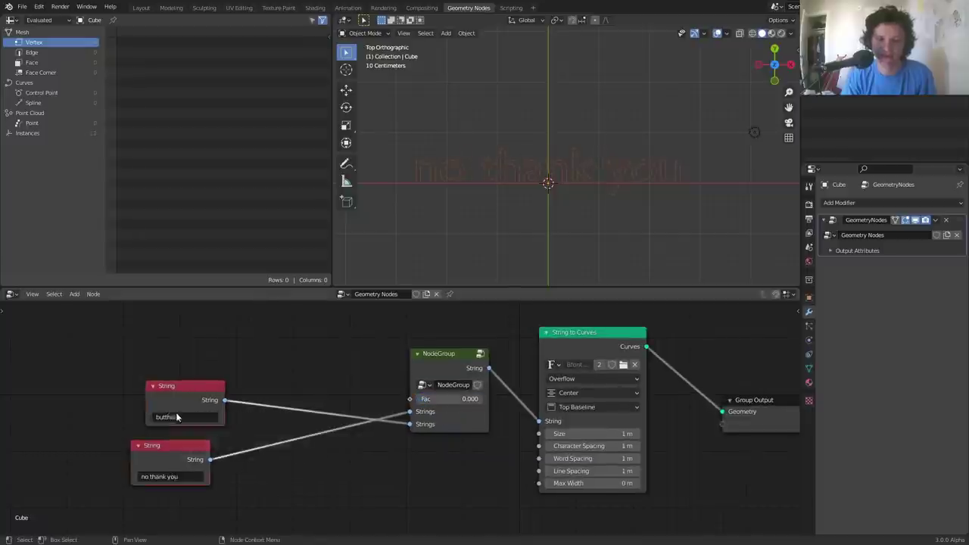
pyautogui.press('x')
pyautogui.scroll(3, 409, 433)
pyautogui.click(412, 421)
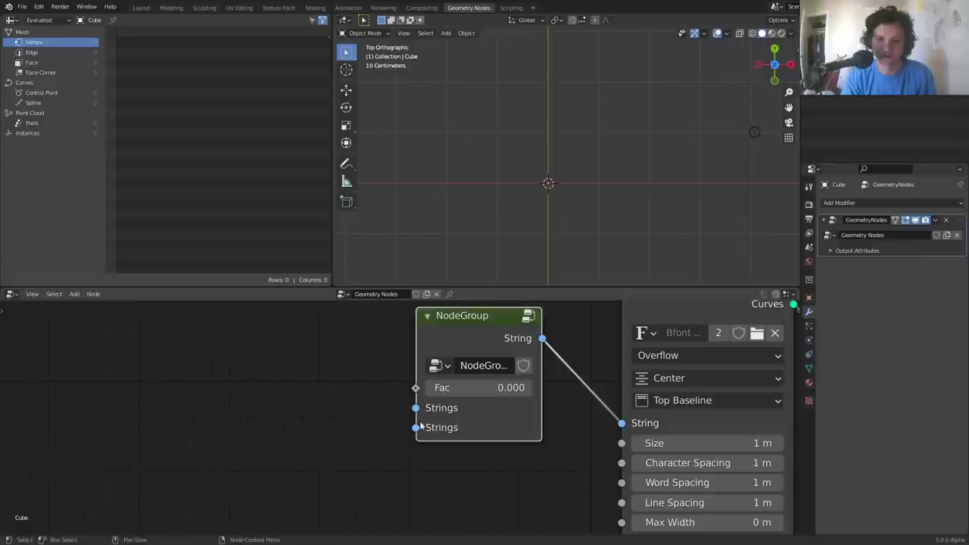
pyautogui.moveTo(417, 426); pyautogui.dragTo(356, 429)
pyautogui.hotkey('ctrl', 'z')
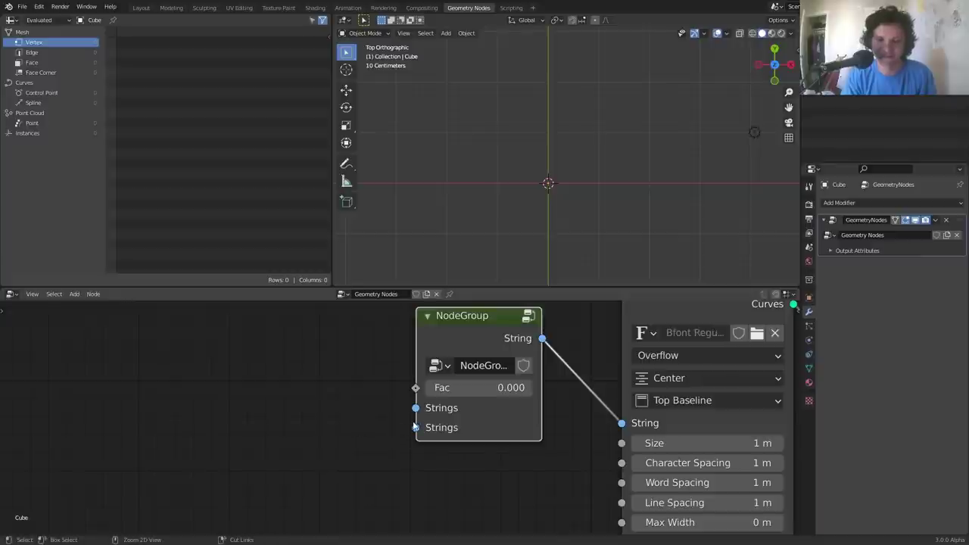
pyautogui.hotkey('shift', 'a')
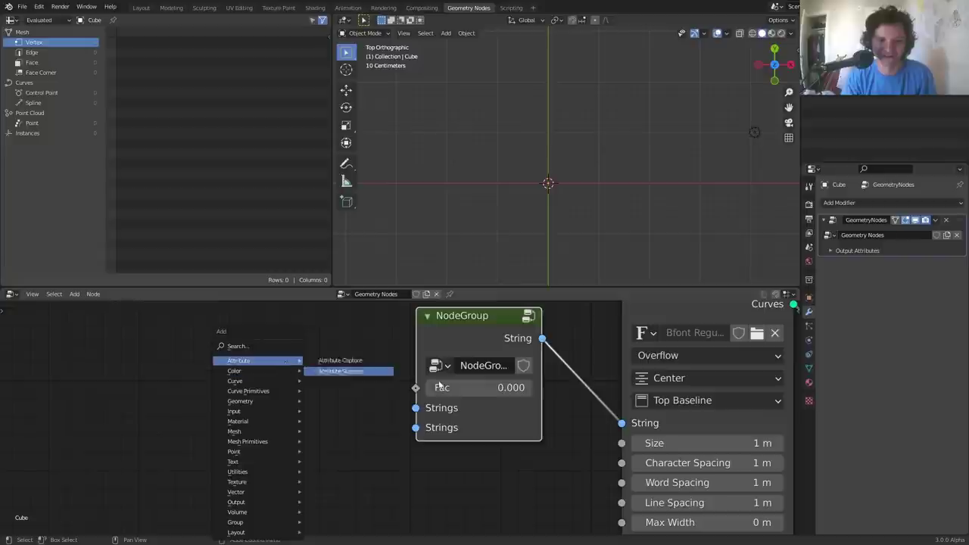
pyautogui.press('Escape')
# Add two new String nodes and link them to the node group's two Strings inputs.
pyautogui.hotkey('shift', 'a')
pyautogui.write('str')
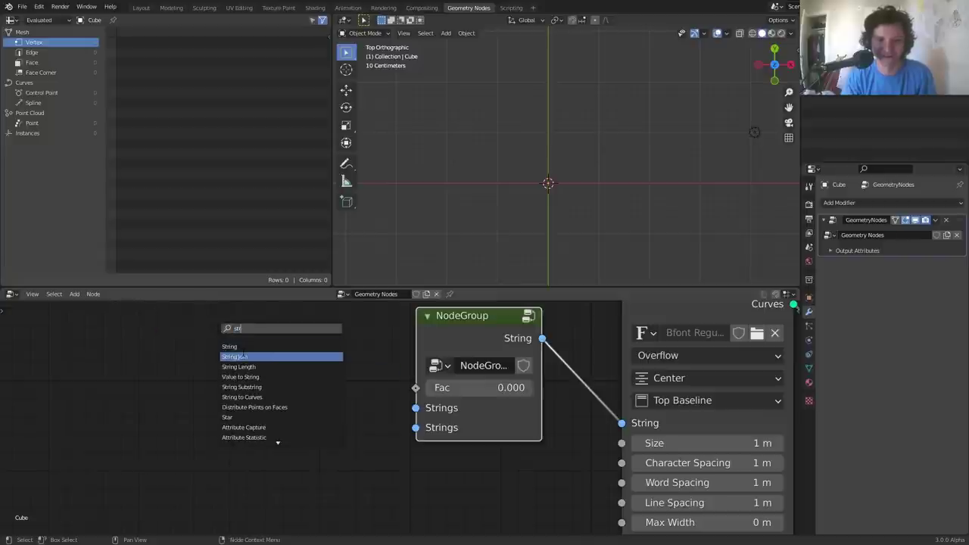
pyautogui.click(229, 346)
pyautogui.click(234, 356)
pyautogui.hotkey('shift', 'd')
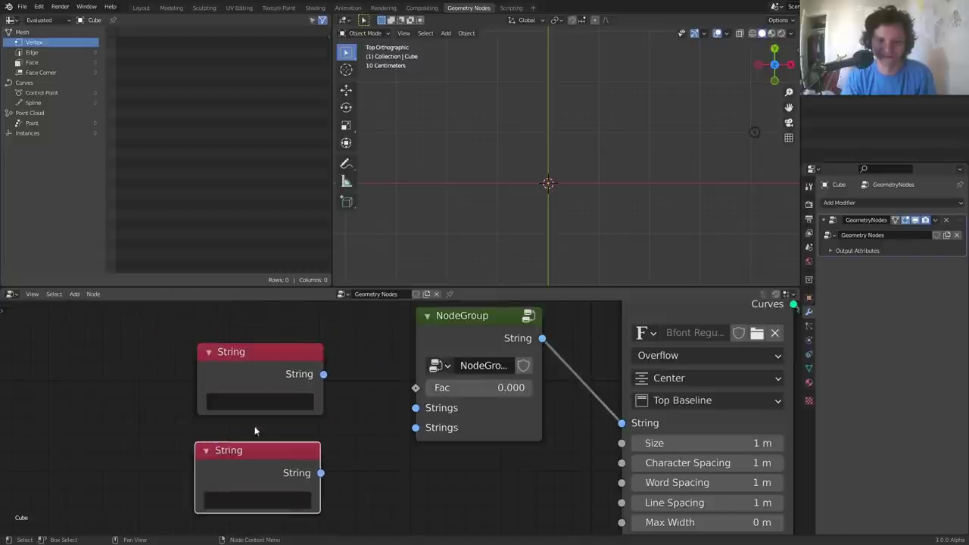
pyautogui.click(316, 376)
pyautogui.moveTo(324, 374); pyautogui.dragTo(321, 472)
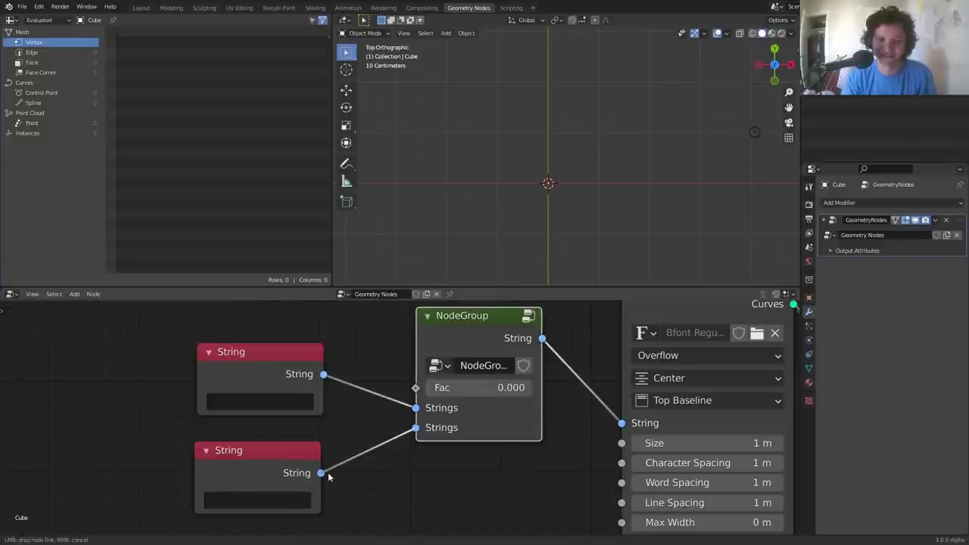
# Enter "yes" in the upper String node and "no" in the lower one, and set the node group's Fac to 1.
pyautogui.click(244, 404)
pyautogui.write('yes')
pyautogui.press('Return')
pyautogui.click(272, 500)
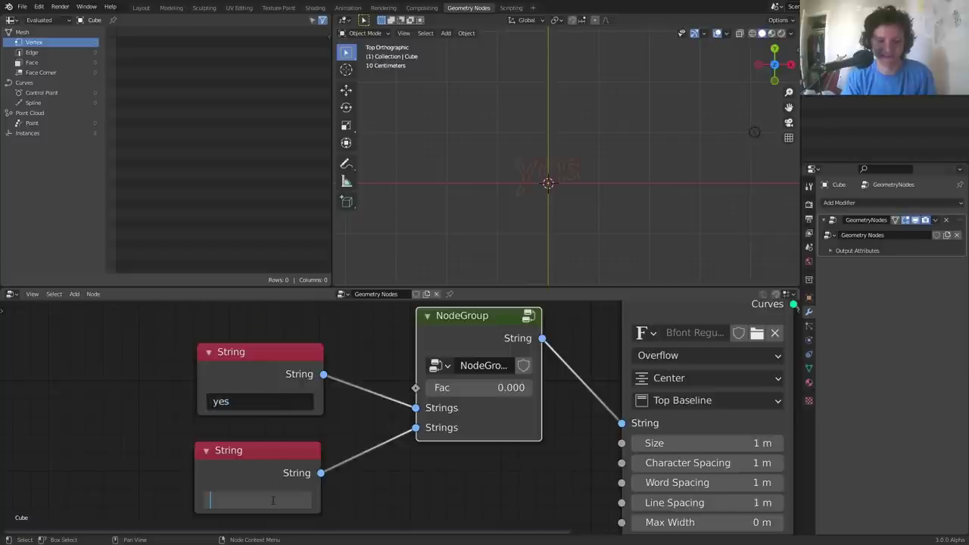
pyautogui.write('no')
pyautogui.press('Return')
pyautogui.moveTo(486, 388); pyautogui.dragTo(593, 387)
# Open the node group to view its inner nodes, and return to the main node tree.
pyautogui.click(530, 316)
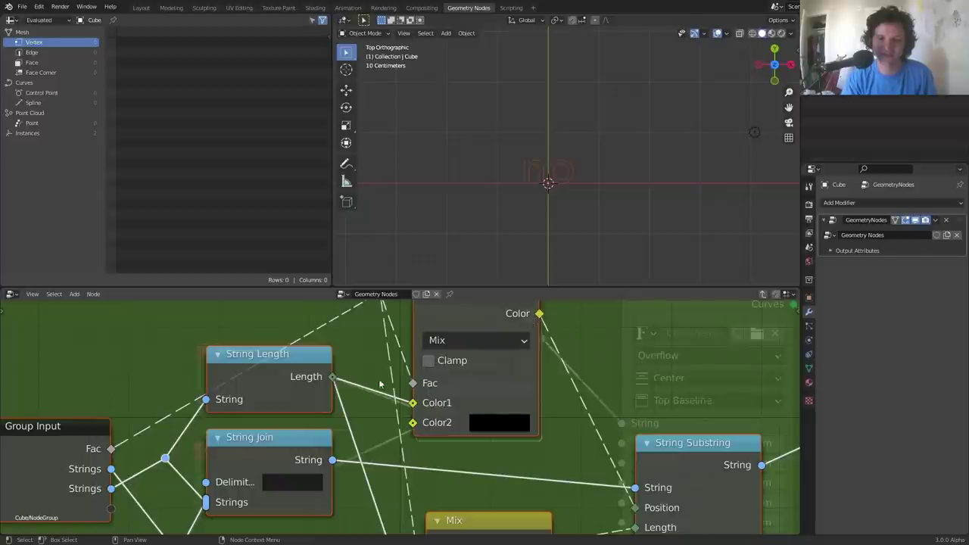
pyautogui.scroll(-3, 380, 384)
pyautogui.press('Tab')
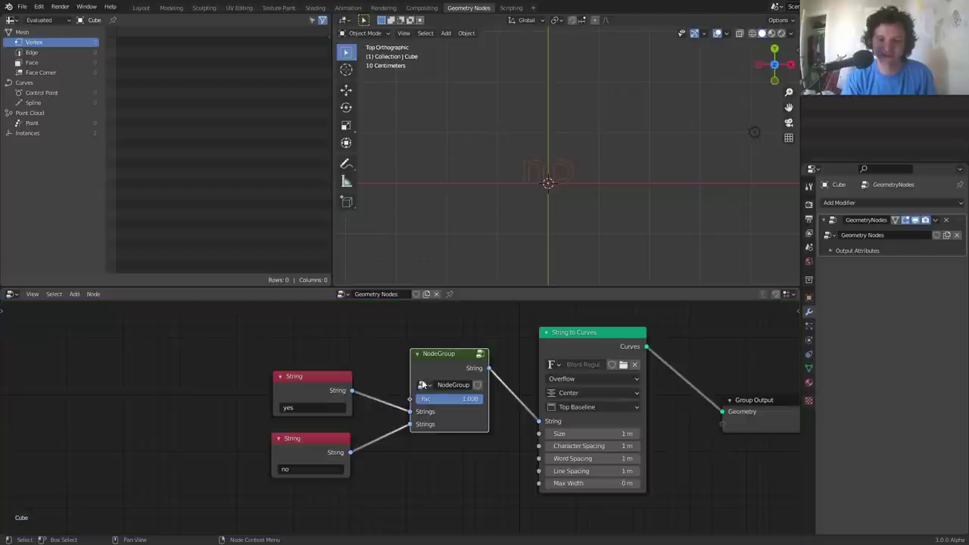
# Change the strings to "yes I do want pie" and "no, get away from me", and set the node group's Fac to 0.
pyautogui.click(301, 407)
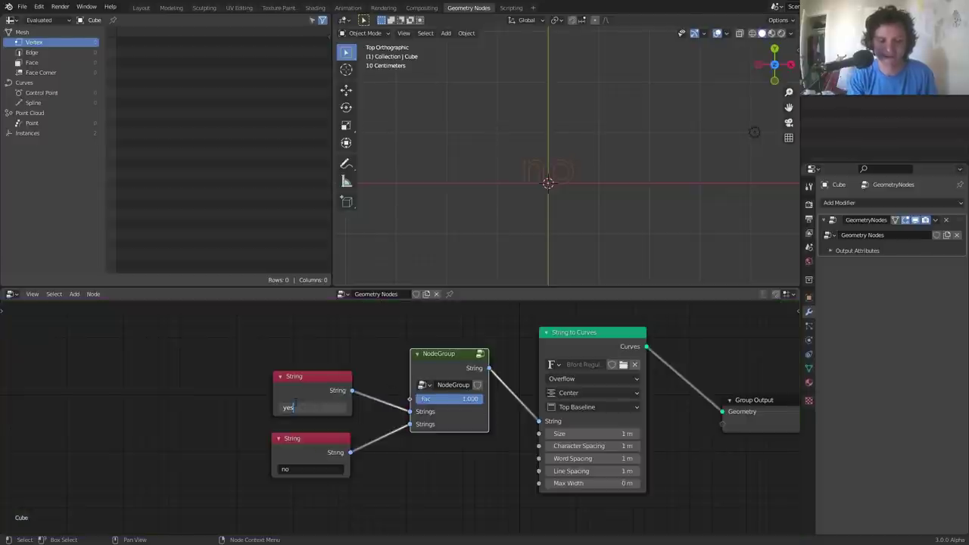
pyautogui.write('i do want pie')
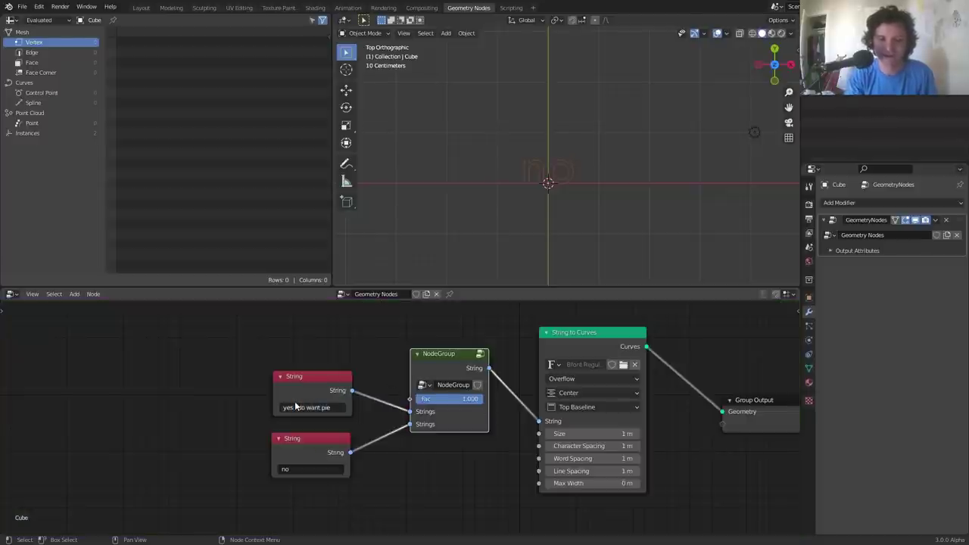
pyautogui.press('Return')
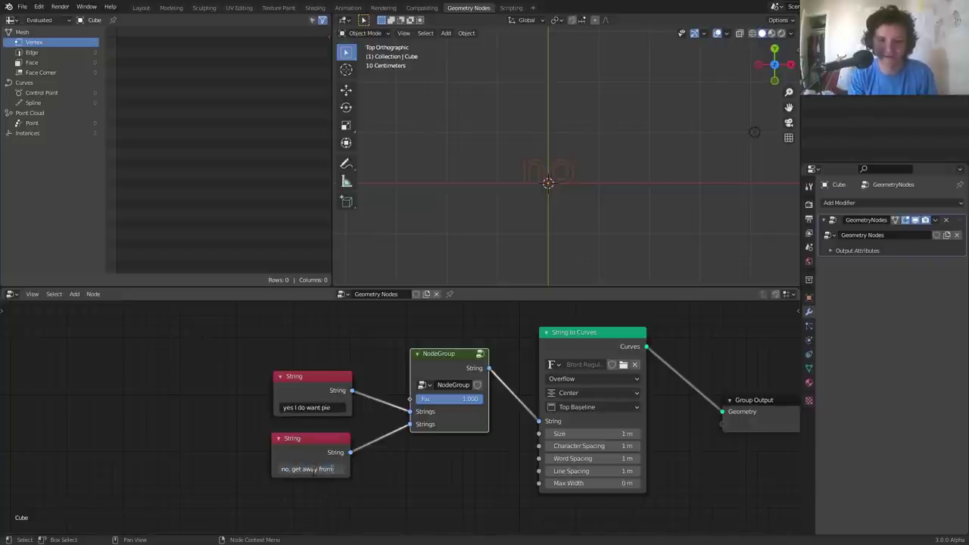
pyautogui.write('me')
pyautogui.press('Return')
pyautogui.scroll(-1, 529, 158)
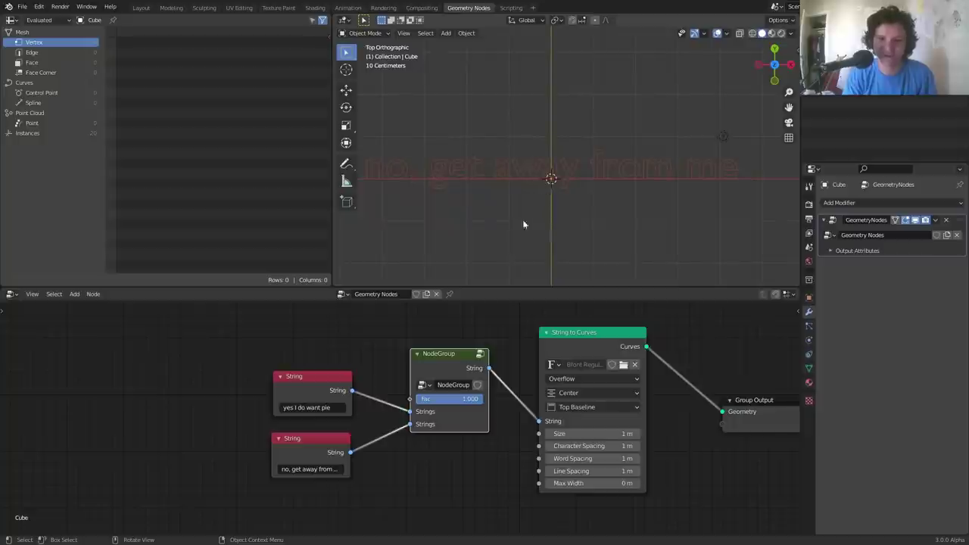
pyautogui.moveTo(452, 399)
pyautogui.mouseDown()
pyautogui.moveTo(434, 399)
pyautogui.moveTo(481, 399)
pyautogui.moveTo(416, 399)
pyautogui.moveTo(480, 399)
pyautogui.moveTo(417, 399)
pyautogui.moveTo(461, 399)
pyautogui.moveTo(439, 399)
pyautogui.mouseUp()
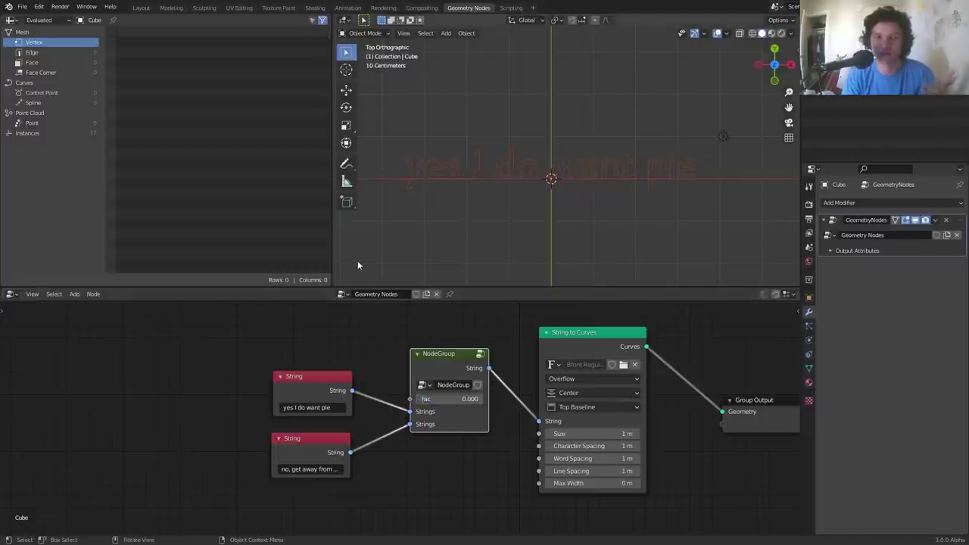
# Split the 3D viewport horizontally and turn its lower part into a Timeline editor.
pyautogui.moveTo(334, 282); pyautogui.dragTo(337, 218)
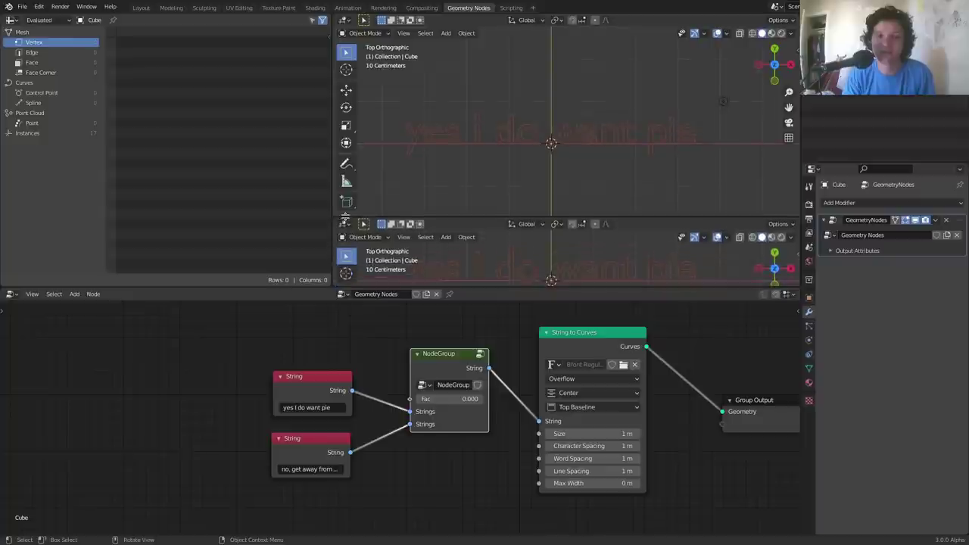
pyautogui.click(344, 223)
pyautogui.click(465, 262)
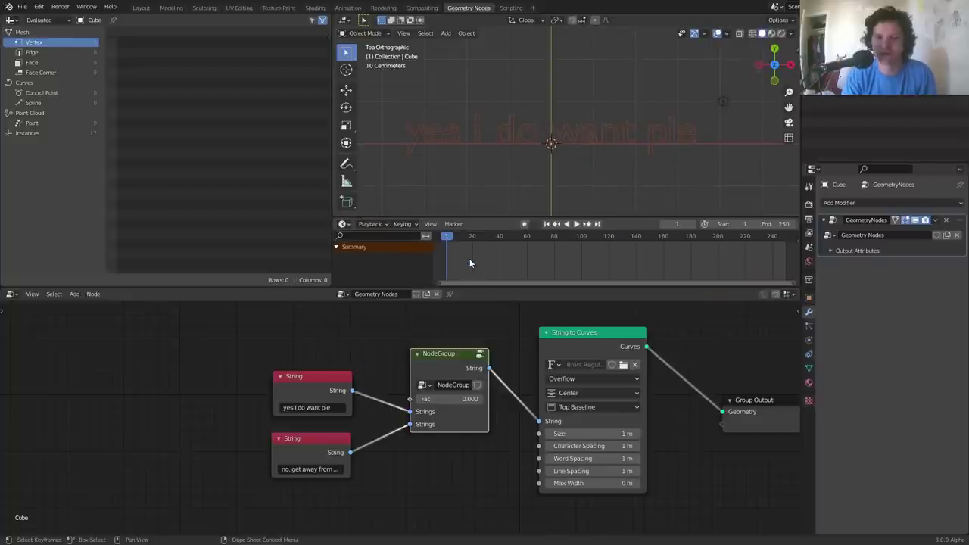
# Keyframe the node group's Fac at 0 on frame 20 and at 1 on frame 25.
pyautogui.click(469, 239)
pyautogui.moveTo(469, 239); pyautogui.dragTo(473, 240)
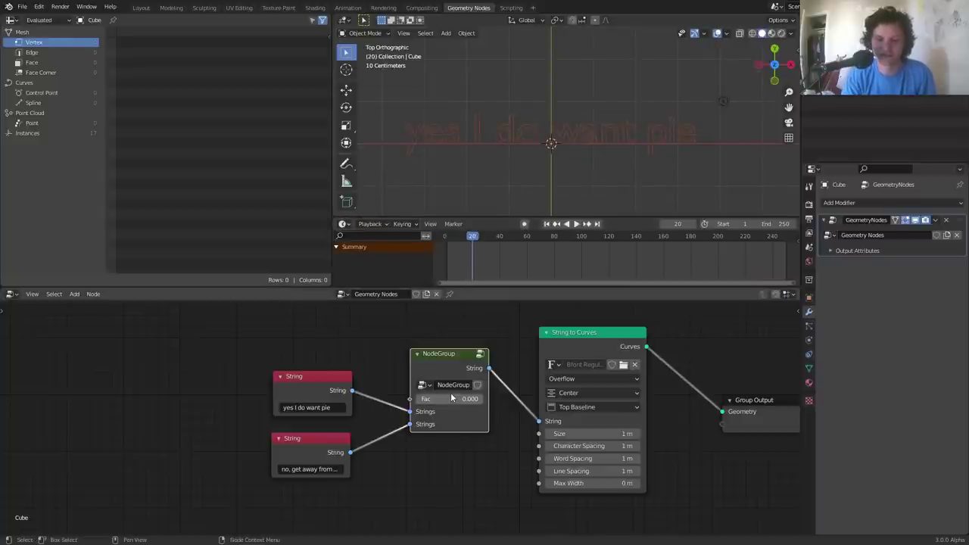
pyautogui.press('i')
pyautogui.click(478, 237)
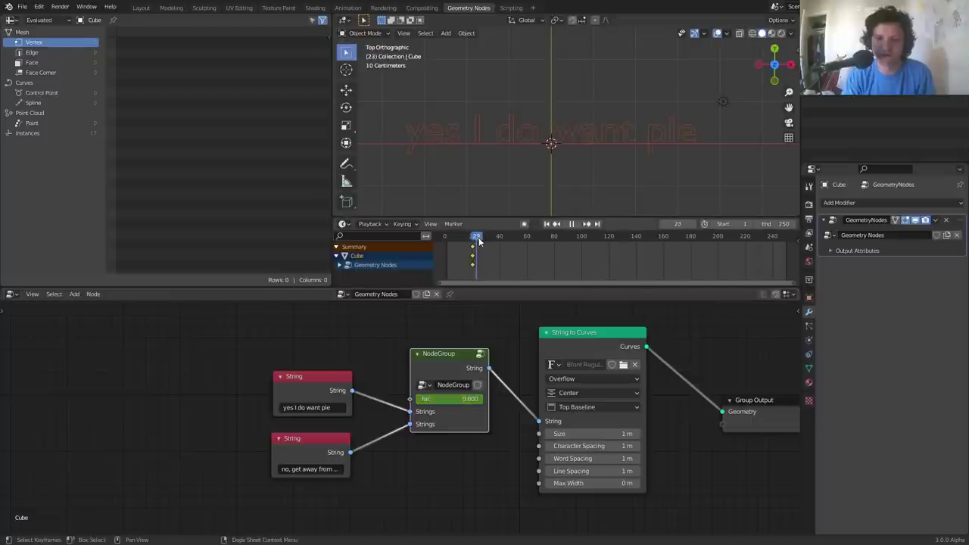
pyautogui.moveTo(453, 398); pyautogui.dragTo(483, 399)
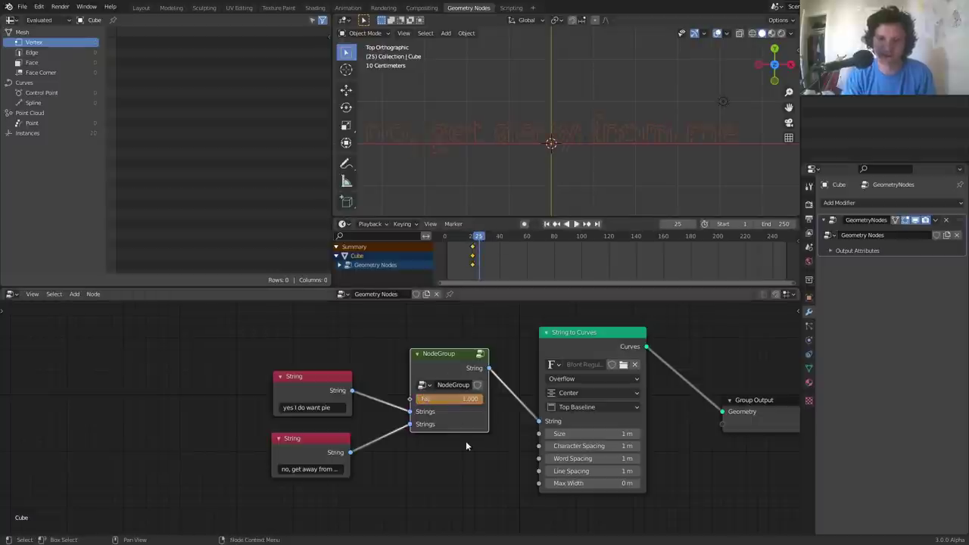
pyautogui.press('i')
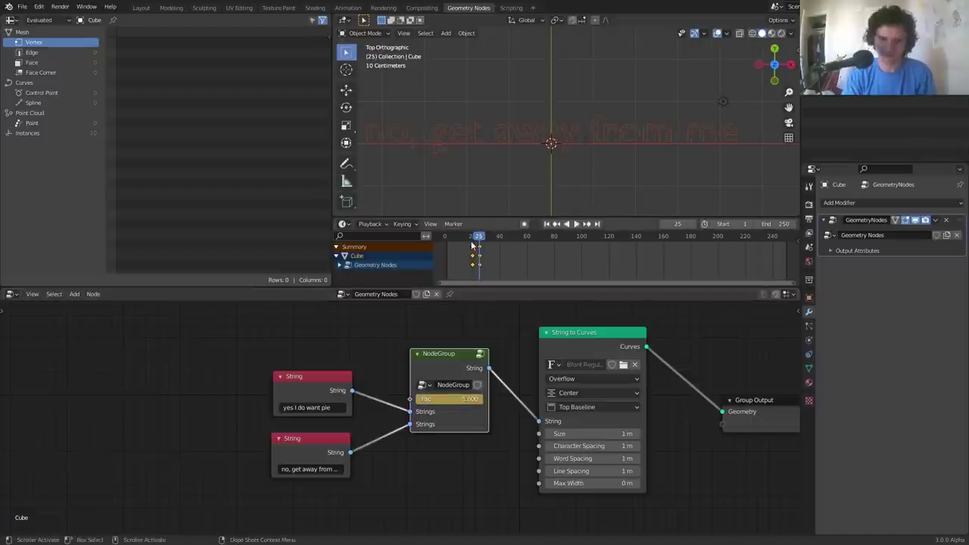
# Play the animation, and move the second Fac keyframe to frame 24.
pyautogui.press('space')
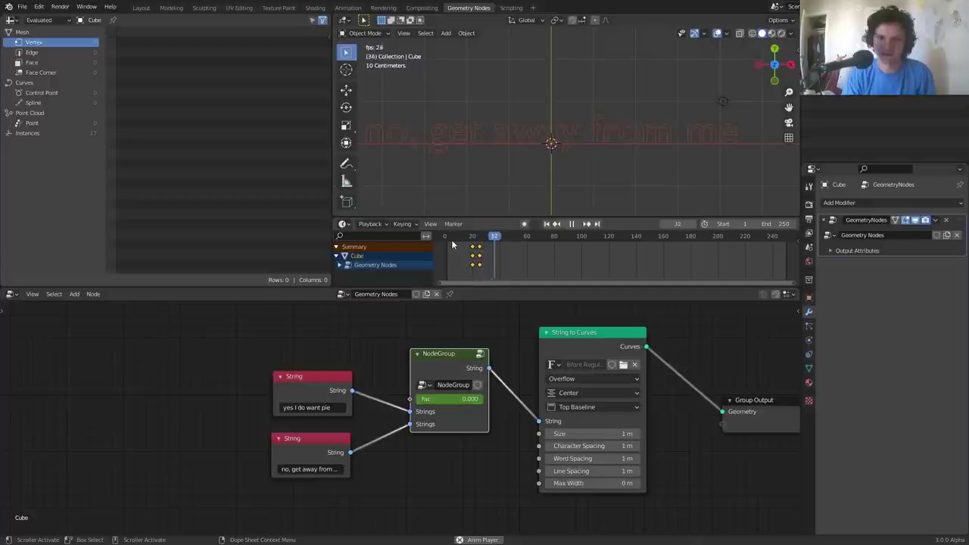
pyautogui.click(455, 240)
pyautogui.scroll(4, 470, 243)
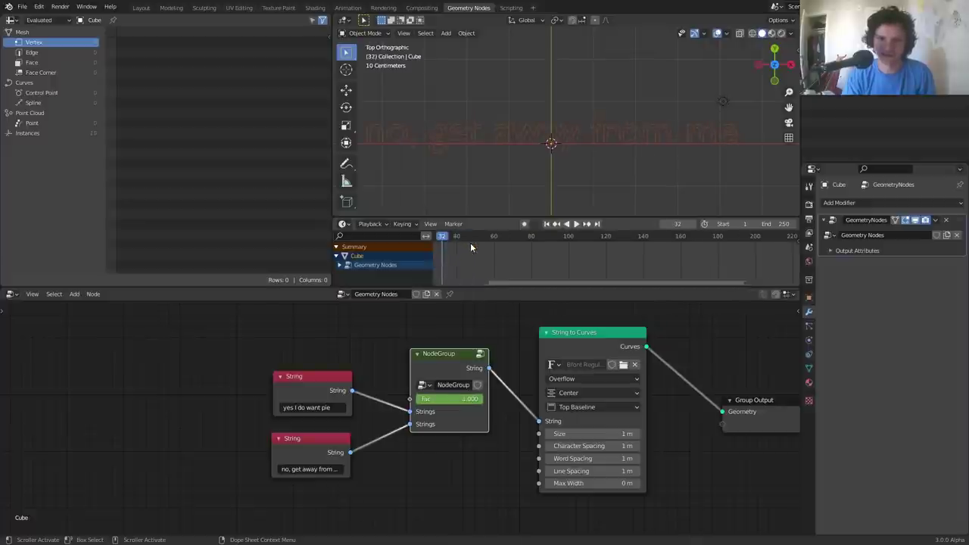
pyautogui.moveTo(471, 242); pyautogui.dragTo(632, 282, button='middle')
pyautogui.scroll(5, 656, 264)
pyautogui.moveTo(647, 271); pyautogui.dragTo(609, 242)
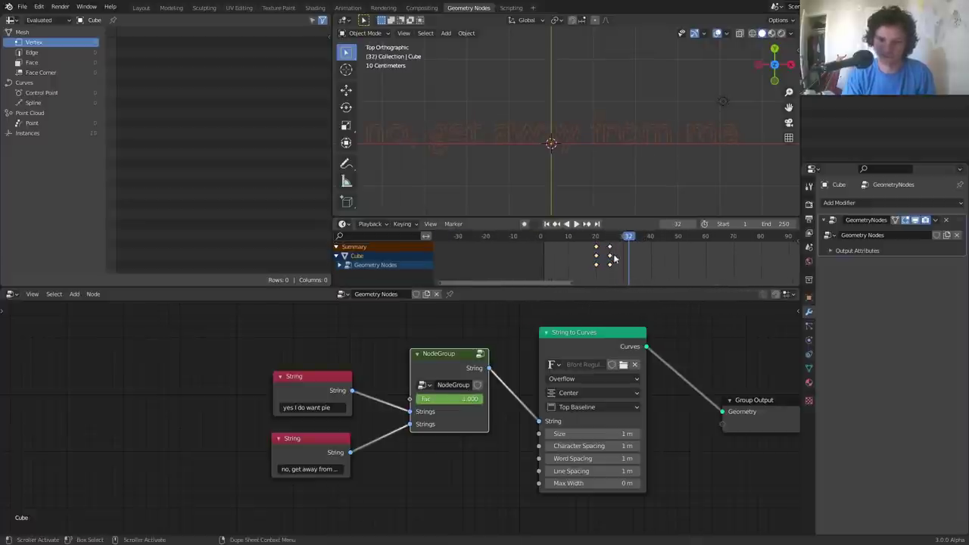
pyautogui.moveTo(620, 278); pyautogui.dragTo(604, 243)
pyautogui.press('g')
pyautogui.click(610, 254)
# Play back the text switch twice, starting from about frame 11.
pyautogui.click(569, 237)
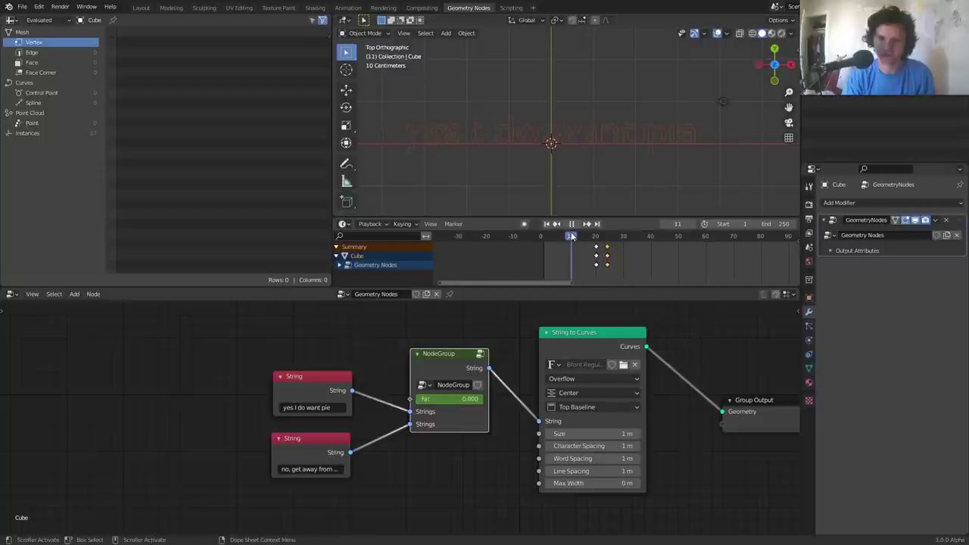
pyautogui.press('space')
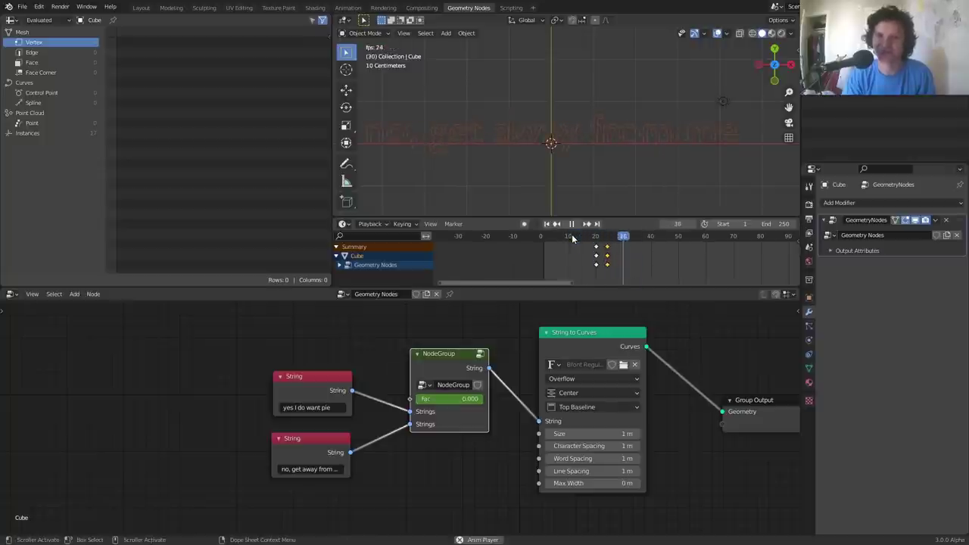
pyautogui.click(573, 236)
pyautogui.press('space')
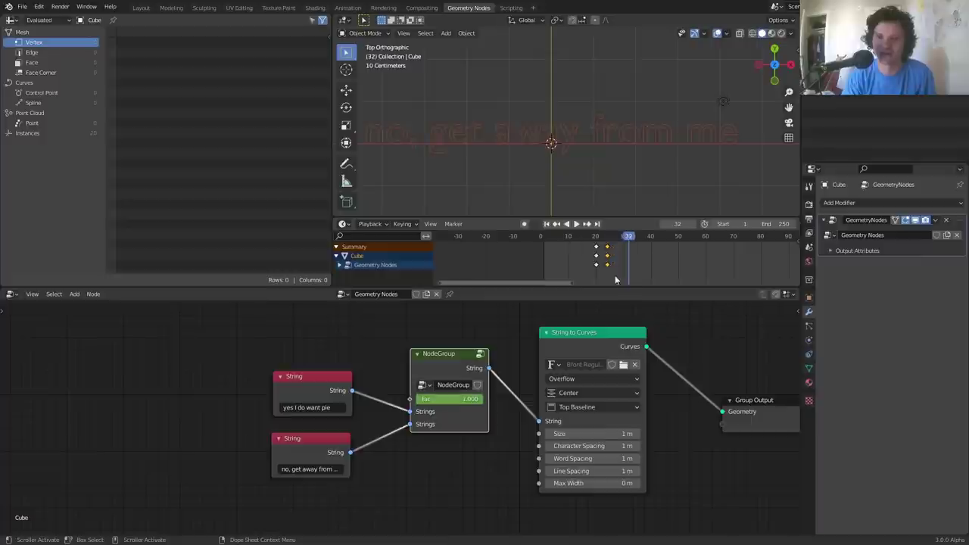
# Bring the second Fac keyframe right next to the first, set it to frame 23, and play the transition.
pyautogui.press('g')
pyautogui.click(608, 255)
pyautogui.press('space')
pyautogui.moveTo(595, 245); pyautogui.dragTo(602, 247)
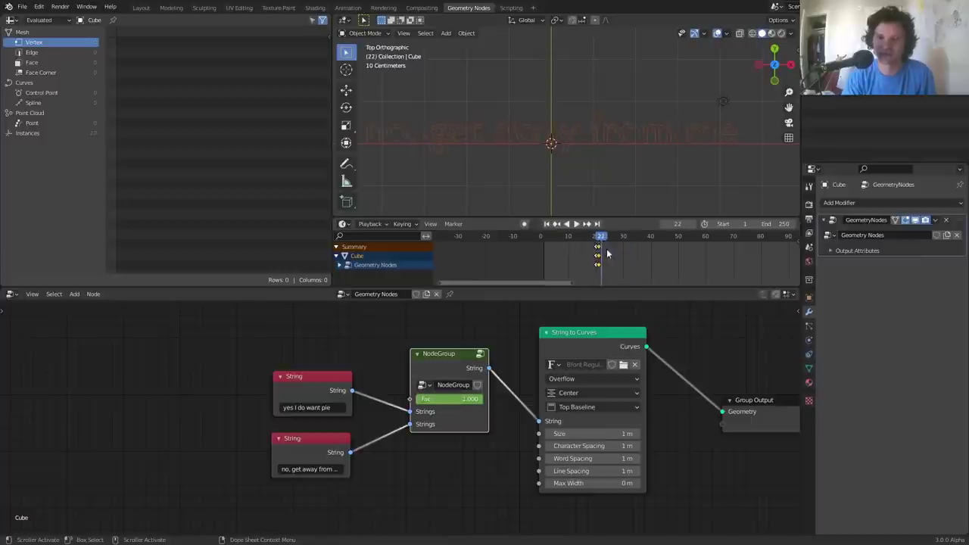
pyautogui.press('g')
pyautogui.click(610, 253)
pyautogui.click(582, 238)
pyautogui.press('space')
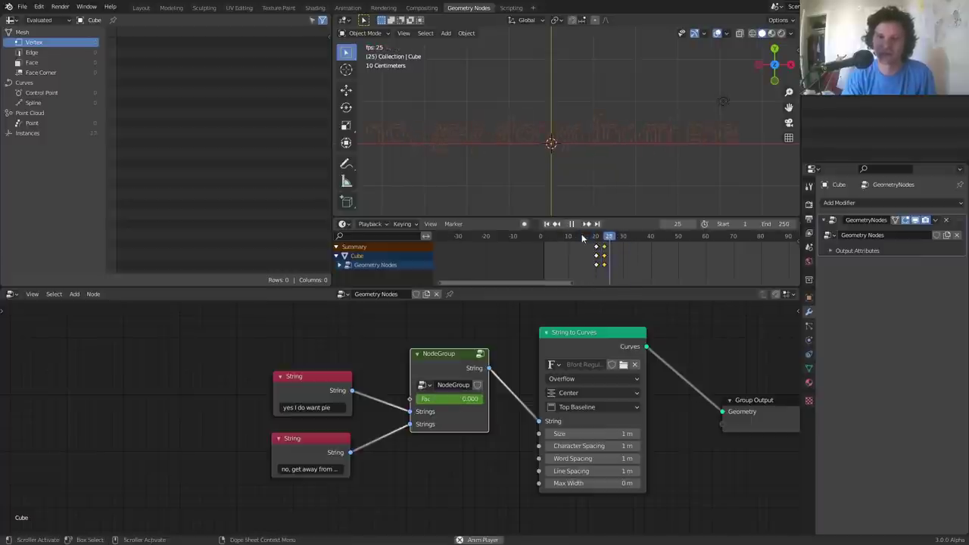
pyautogui.press('space')
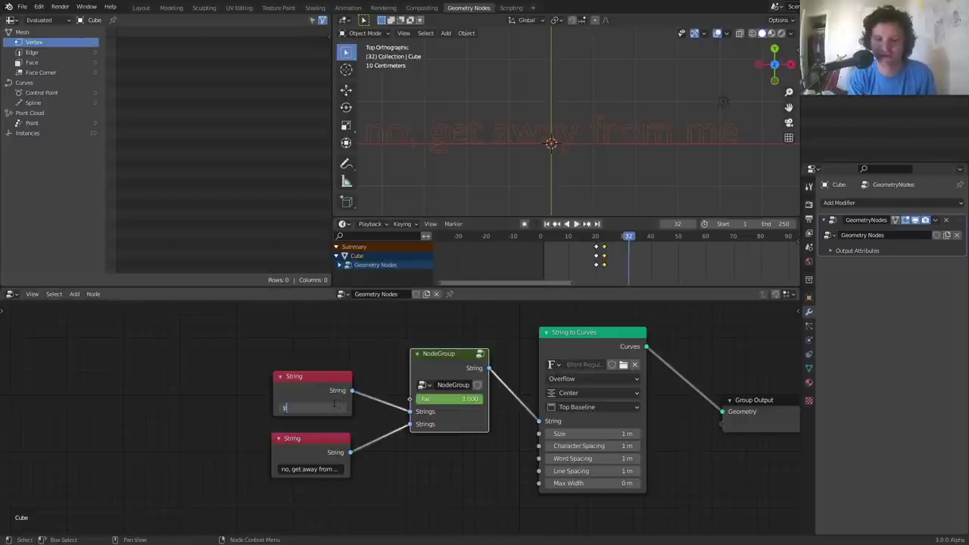
# Change the upper string to "pencil" and the lower string to "Amsterdam".
pyautogui.press('Return')
pyautogui.click(311, 469)
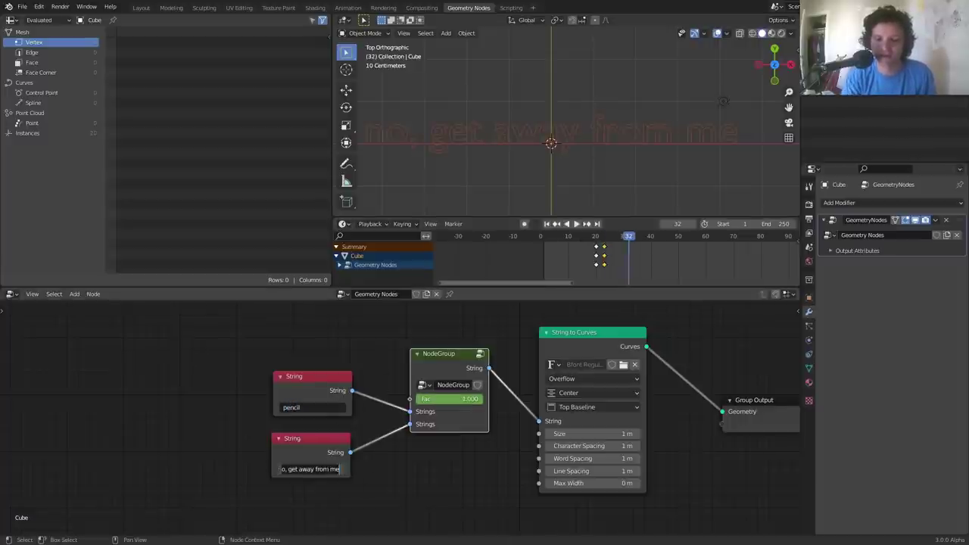
pyautogui.hotkey('ctrl', 'a')
pyautogui.write('A')
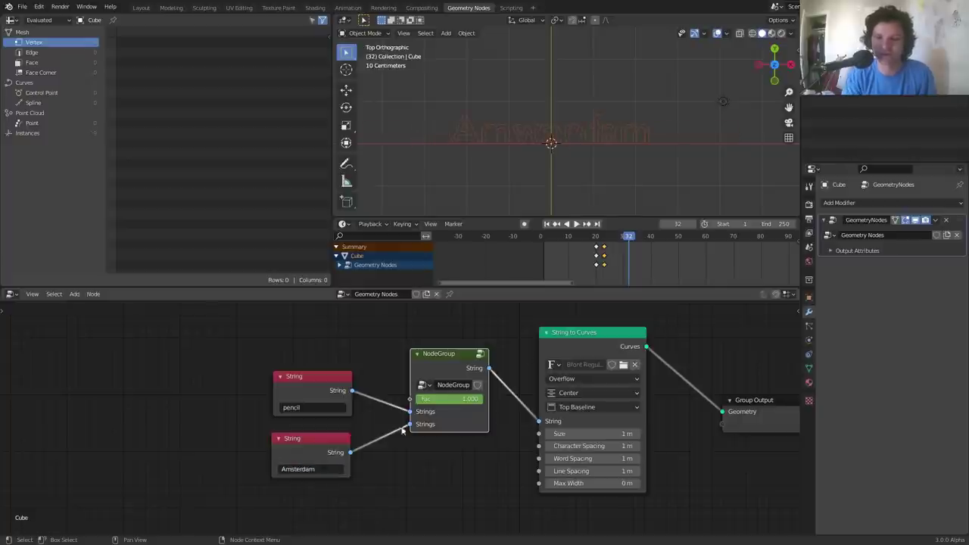
# Move the second Fac keyframe to frame 25 and play the switch between the new words.
pyautogui.write('g')
pyautogui.click(651, 264)
pyautogui.moveTo(606, 239); pyautogui.dragTo(621, 244)
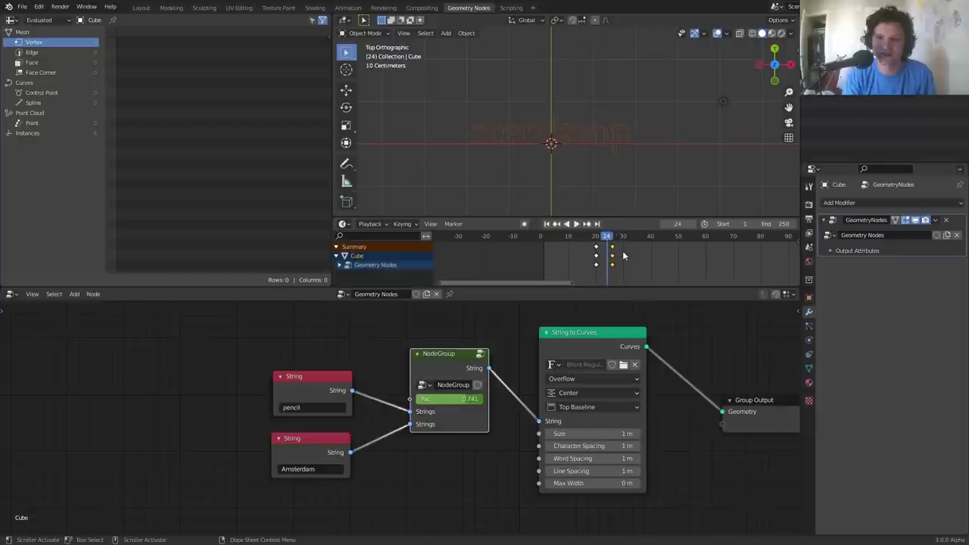
pyautogui.press('g')
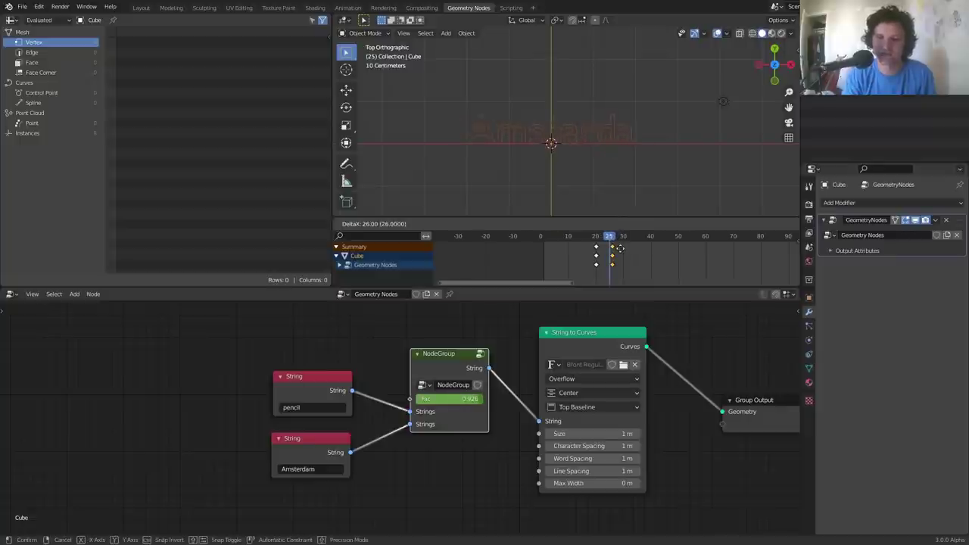
pyautogui.click(616, 248)
pyautogui.click(560, 235)
pyautogui.press('space')
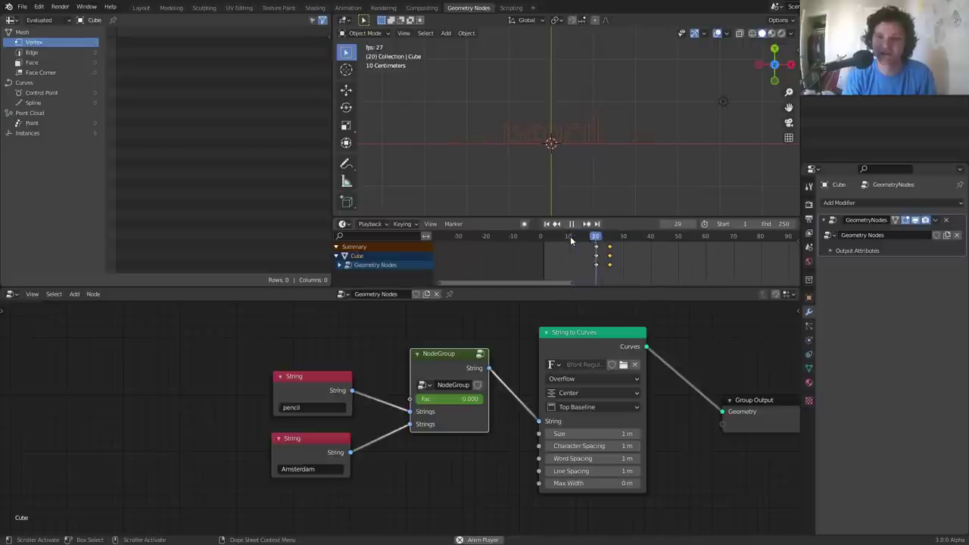
pyautogui.press('space')
# Insert a Curve Fill node between String to Curves and the Group Output.
pyautogui.moveTo(647, 298); pyautogui.dragTo(445, 331, button='middle')
pyautogui.hotkey('shift', 'a')
pyautogui.write('cu')
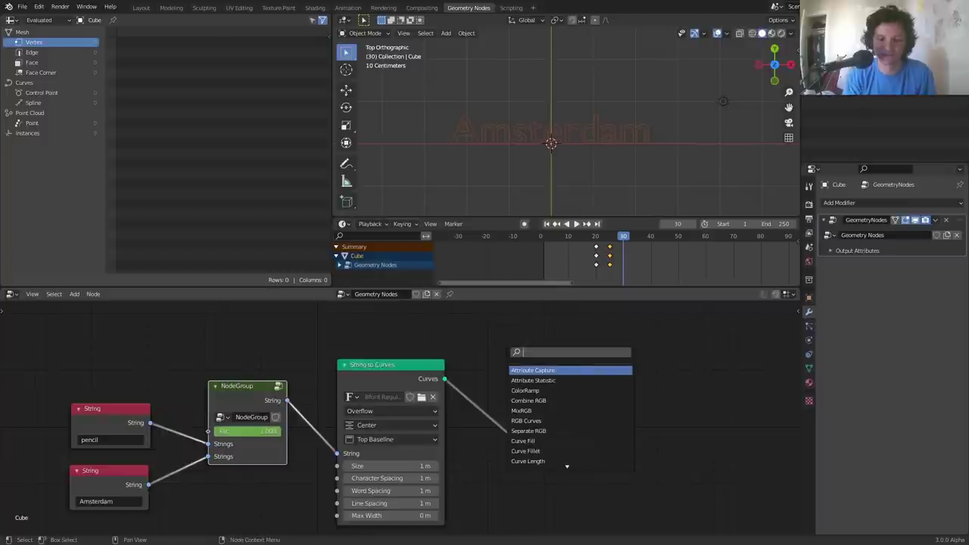
pyautogui.write('rve fil')
pyautogui.press('Return')
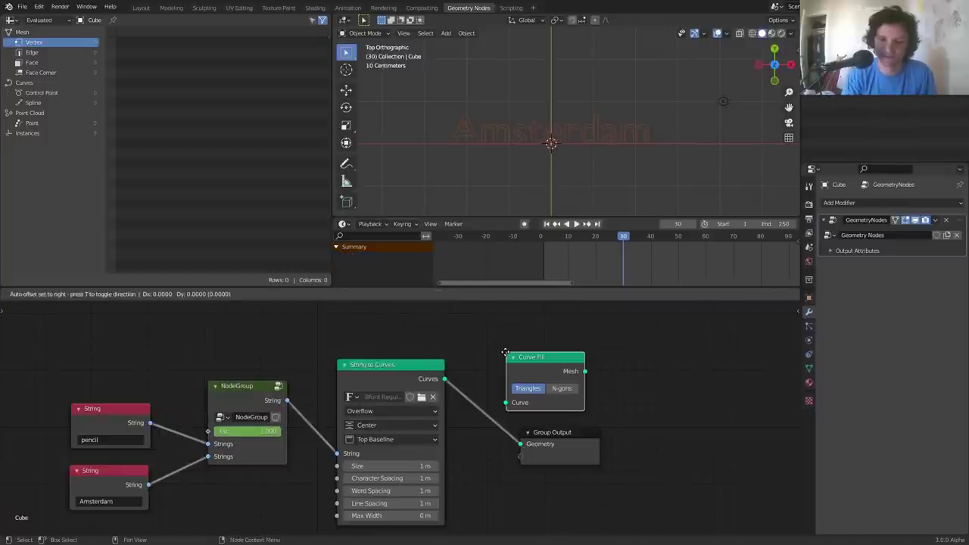
pyautogui.click(506, 388)
# Play the filled text's animation, and set the String to Curves horizontal alignment to Left.
pyautogui.moveTo(609, 242)
pyautogui.mouseDown()
pyautogui.moveTo(558, 237)
pyautogui.moveTo(628, 237)
pyautogui.moveTo(592, 240)
pyautogui.mouseUp()
pyautogui.press('space')
pyautogui.press('space')
pyautogui.click(390, 425)
pyautogui.click(375, 438)
# Play the left-aligned text transition repeatedly from just before the first keyframe.
pyautogui.press('space')
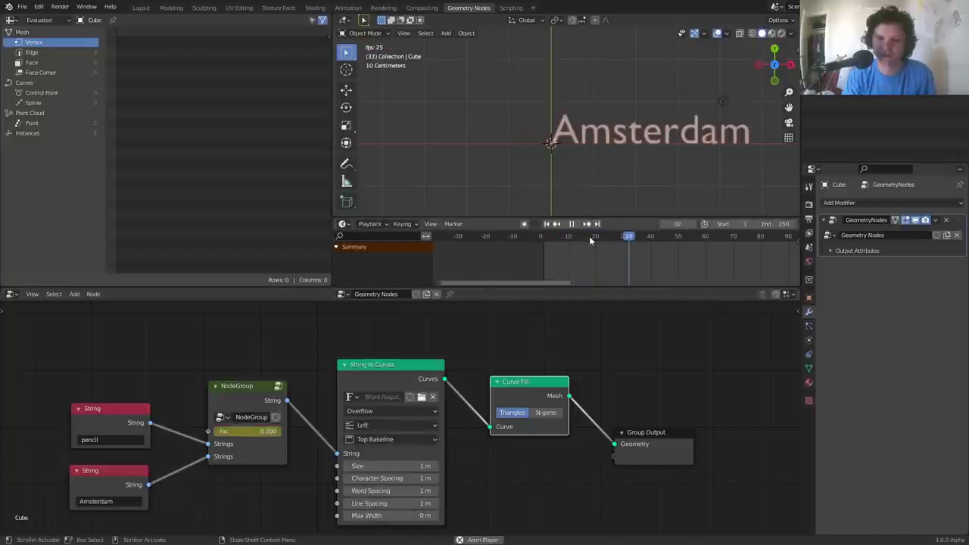
pyautogui.press('Escape')
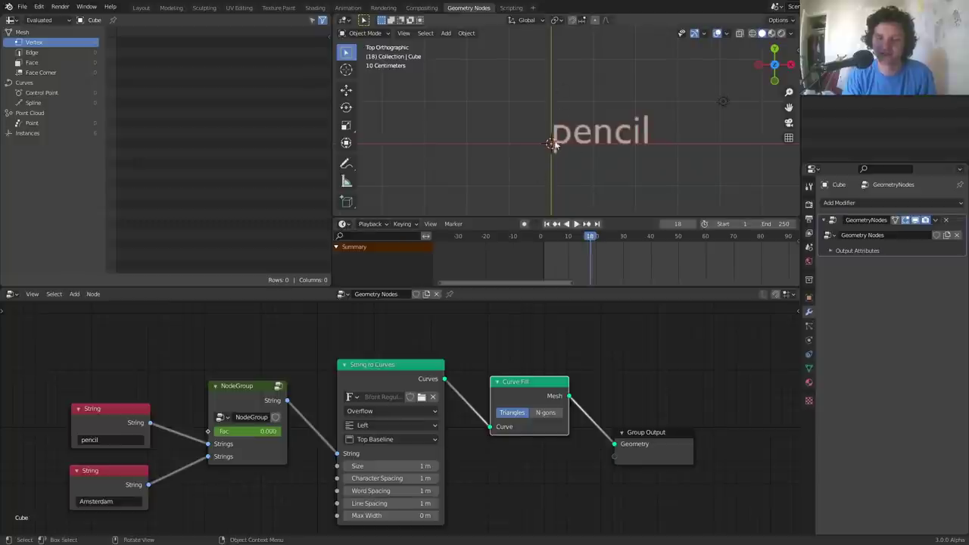
pyautogui.press('space')
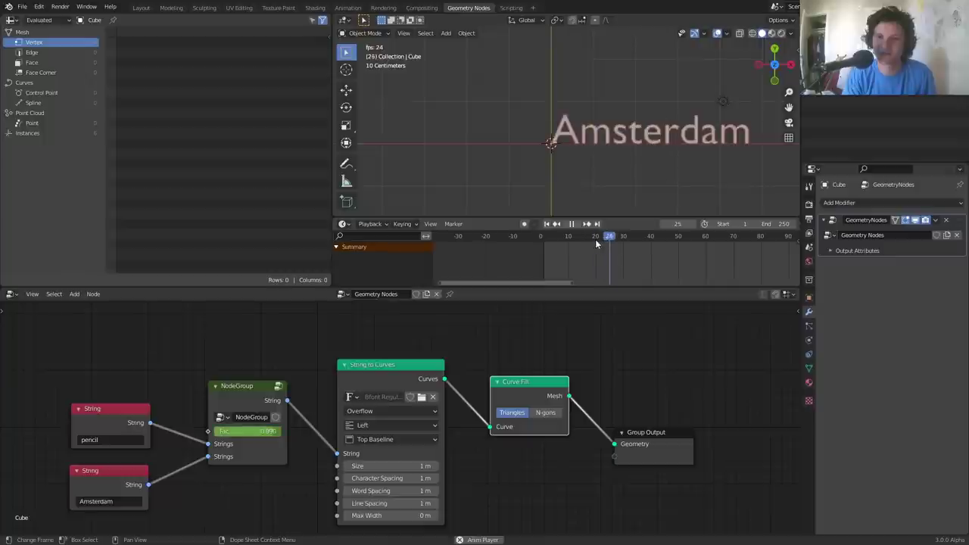
pyautogui.press('space')
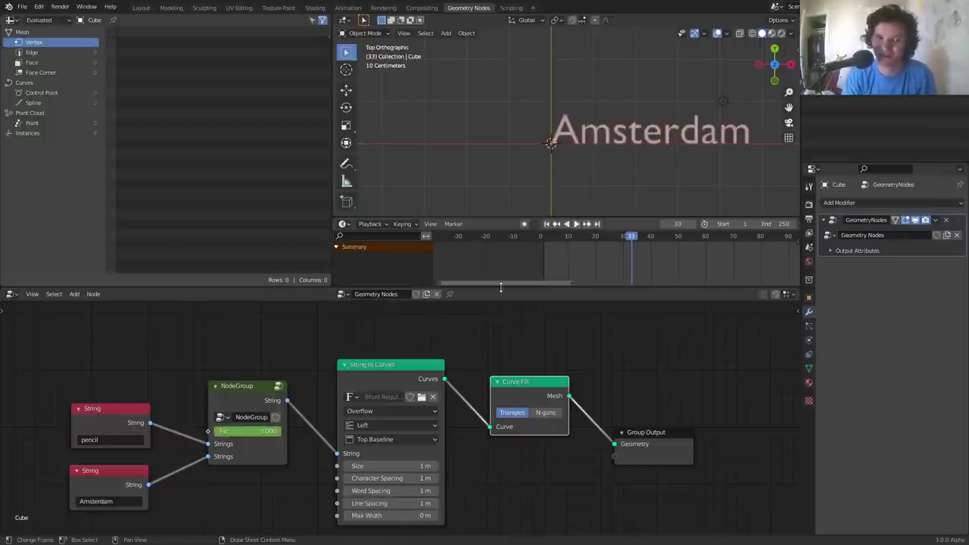
# Open the node group to examine its inner nodes, and return to the main node tree.
pyautogui.click(278, 387)
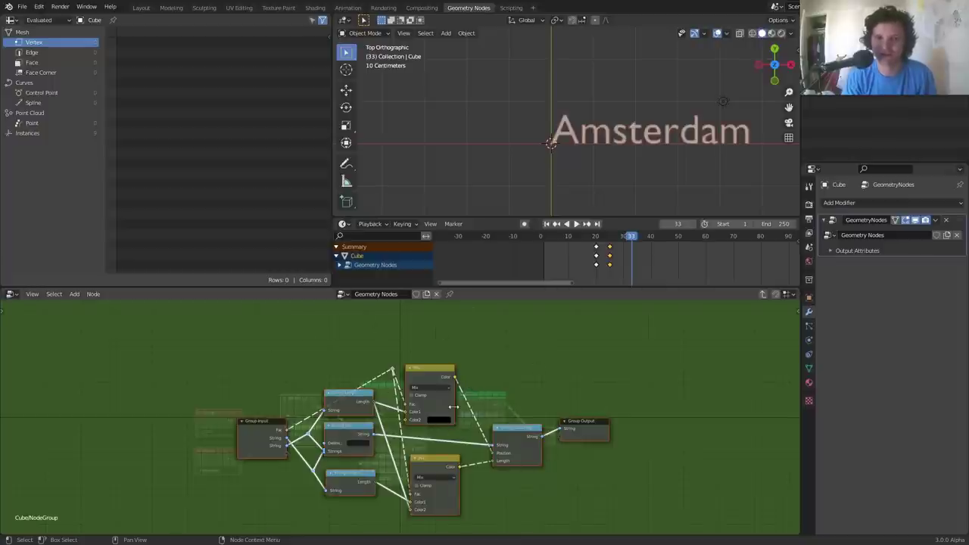
pyautogui.press('Tab')
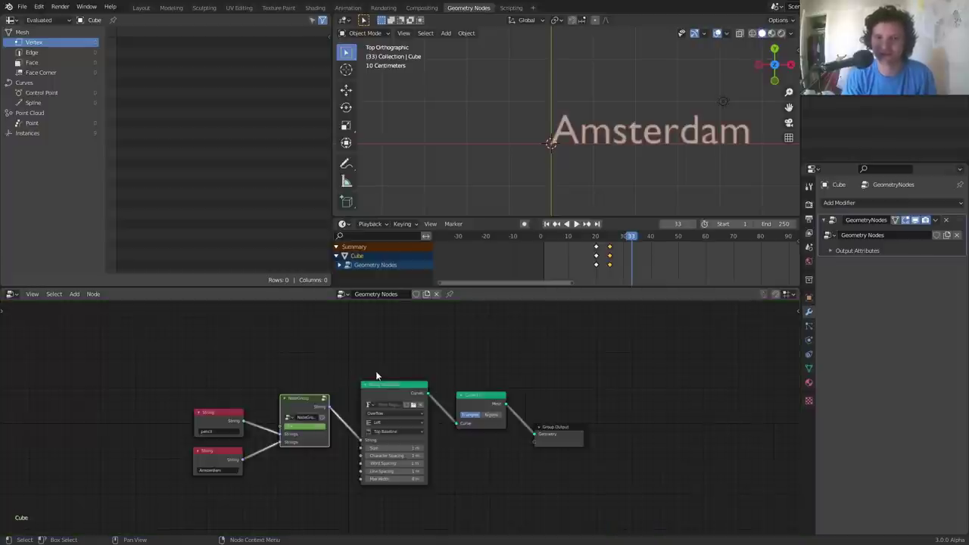
pyautogui.press('q')
pyautogui.click(353, 325)
# Switch to OBS, maximize its window and activate the scene "Scene 2".
pyautogui.click(360, 535)
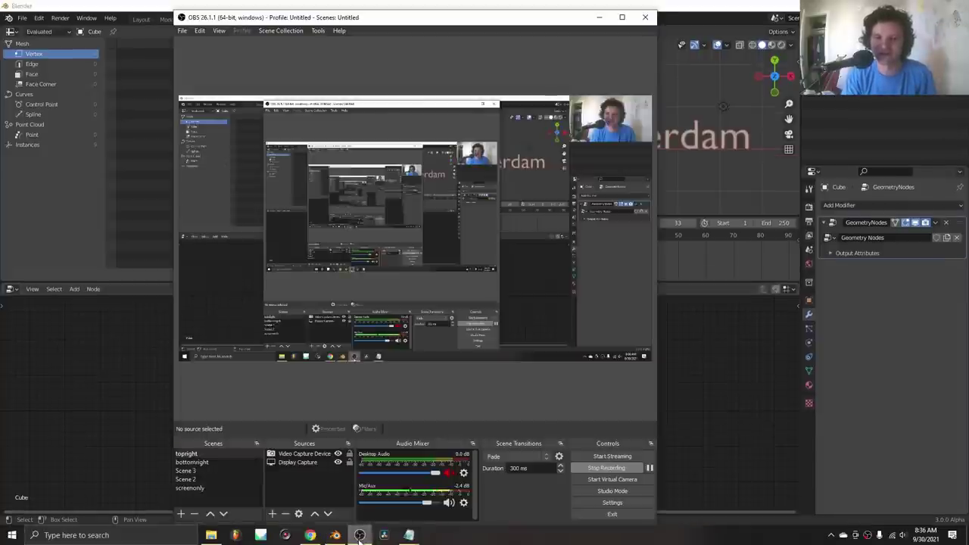
pyautogui.doubleClick(474, 25)
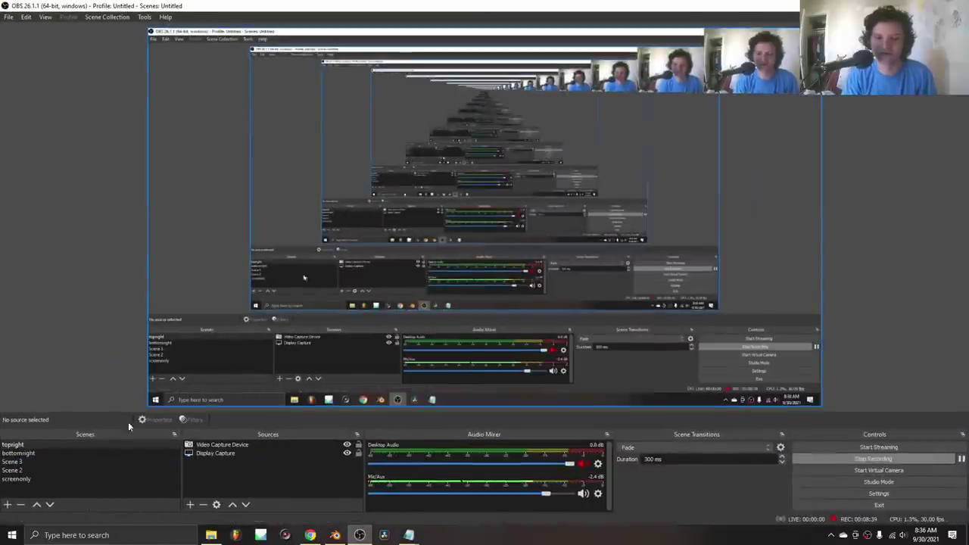
pyautogui.click(26, 471)
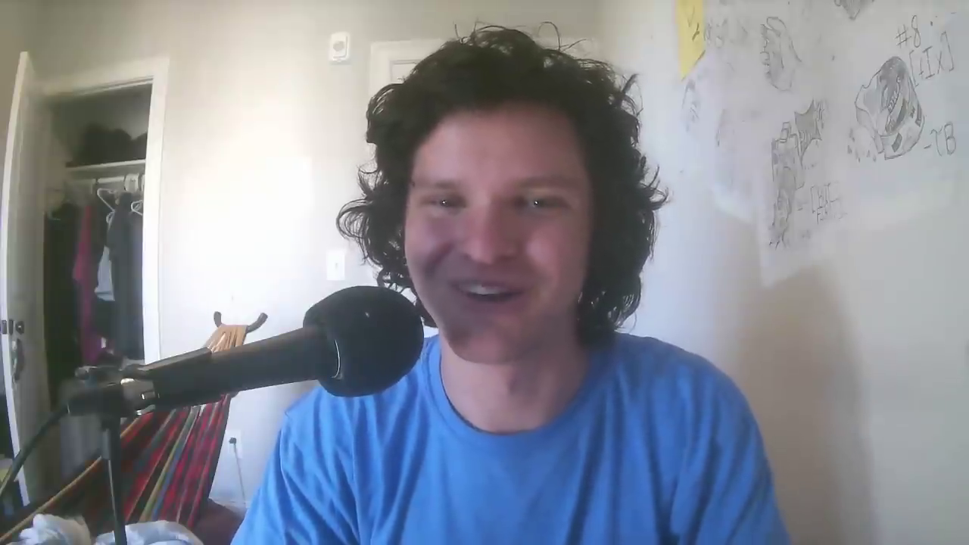